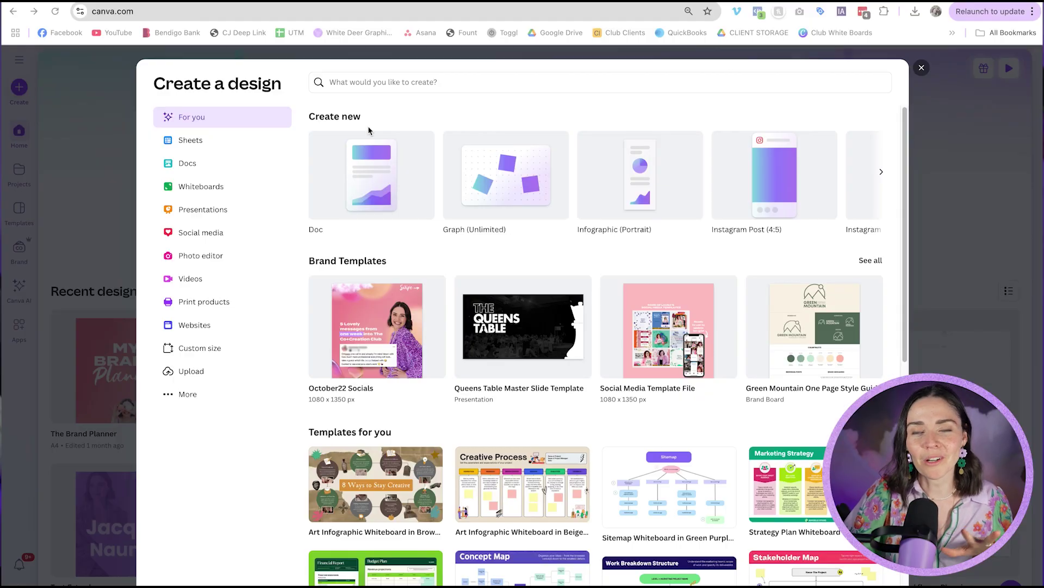
# - Create a new blank Presentation (16:9) design and select its empty page
pyautogui.click(881, 173)
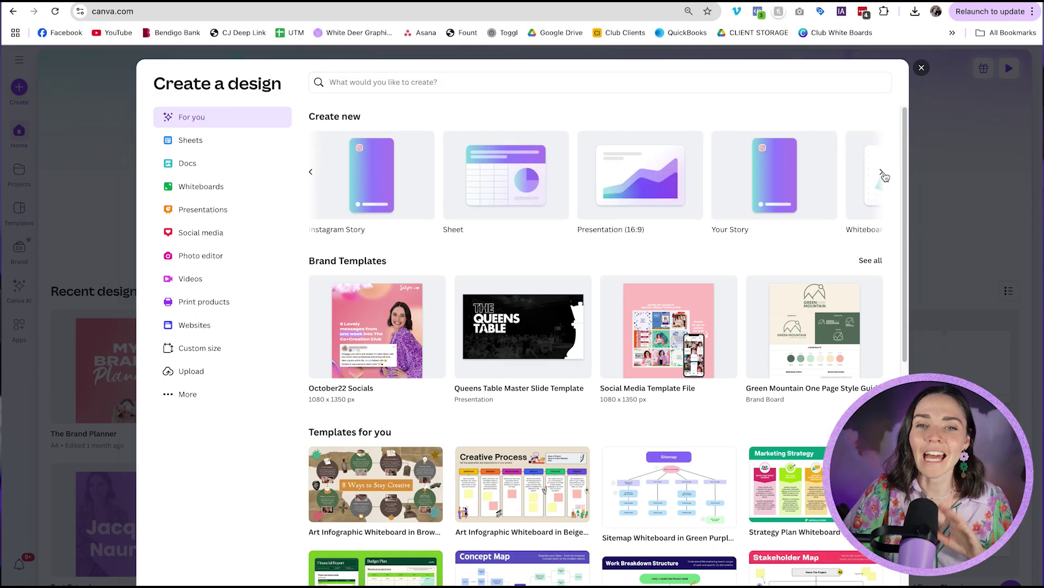
pyautogui.click(644, 187)
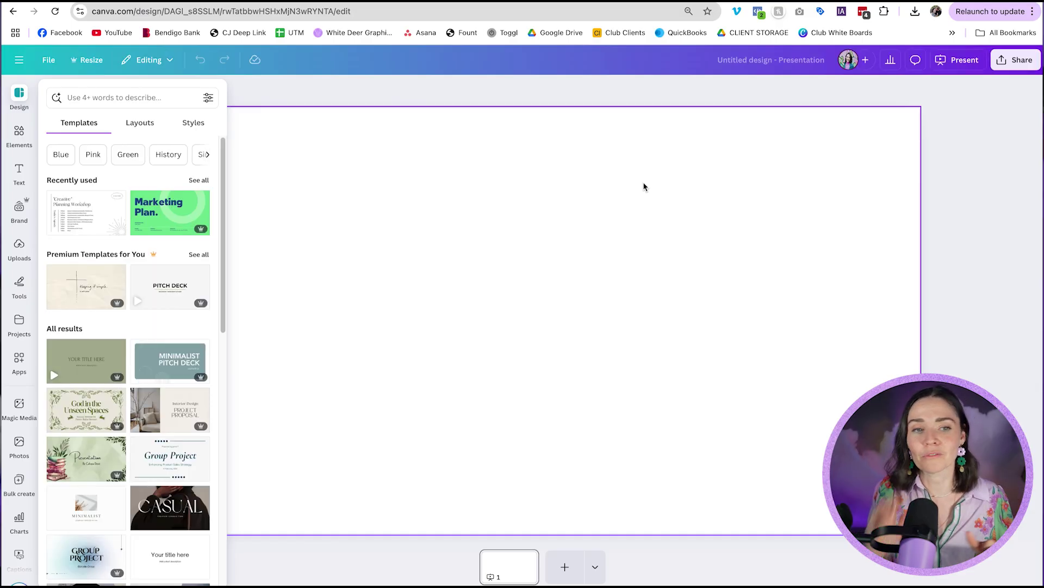
pyautogui.click(644, 187)
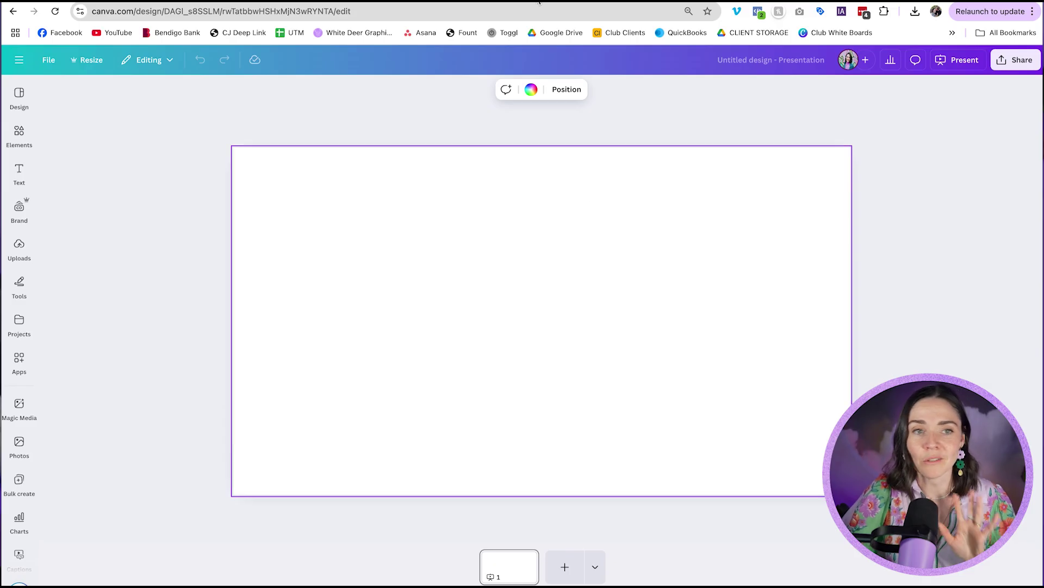
# - Switch to the DIY Design My Biz course portal and capture a screenshot of its home page
pyautogui.press('Return')
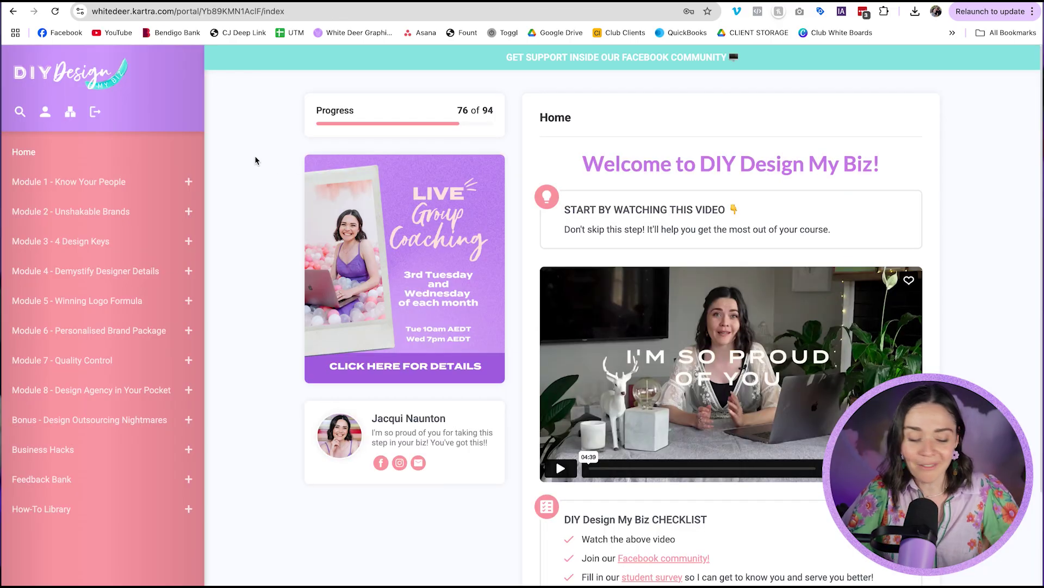
pyautogui.press('super+shift+4')
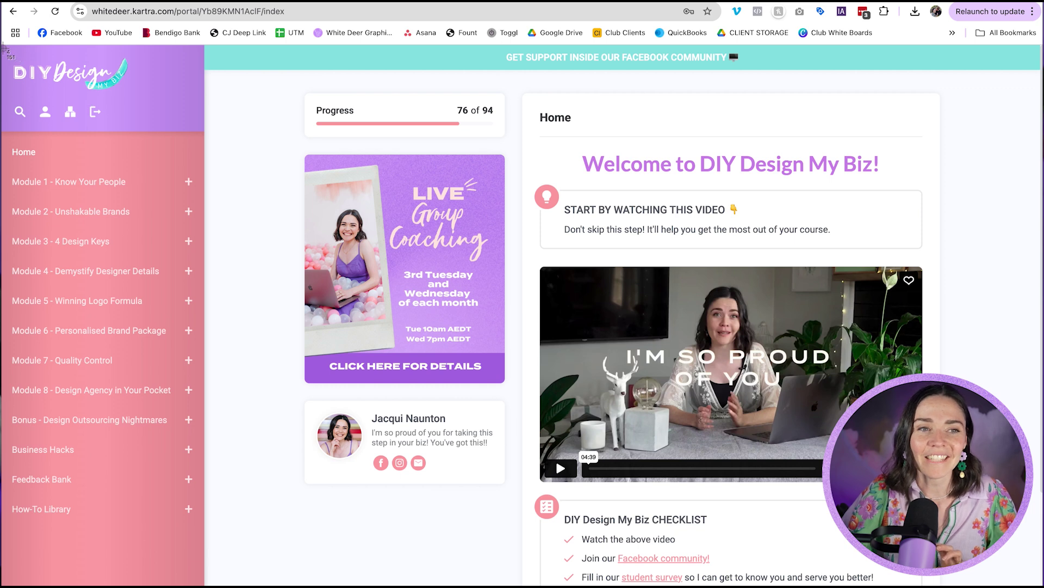
pyautogui.moveTo(3, 46); pyautogui.dragTo(1020, 587)
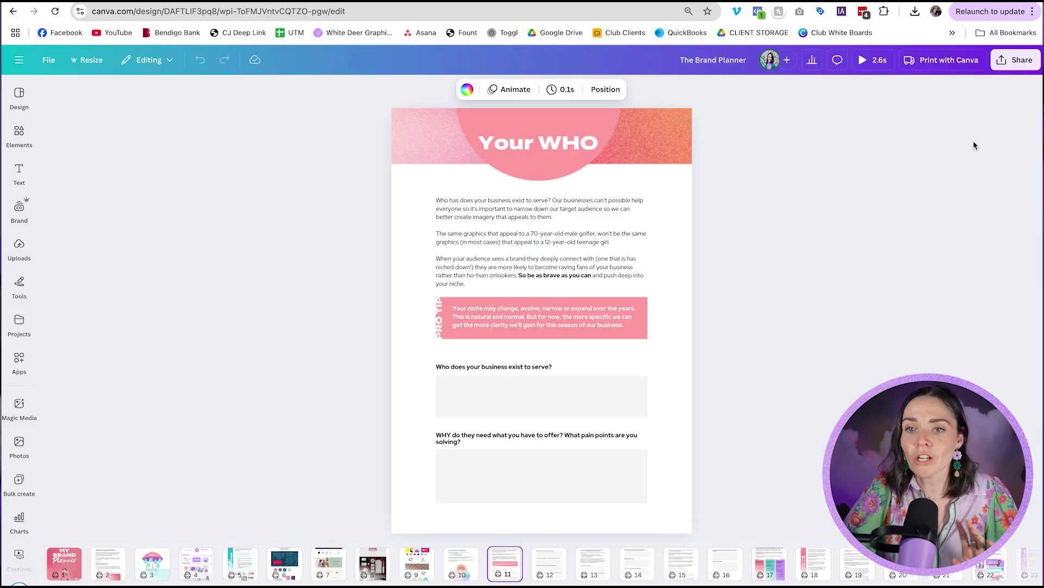
# - Open the download settings for The Brand Planner design and set the file type to PNG
pyautogui.click(1016, 60)
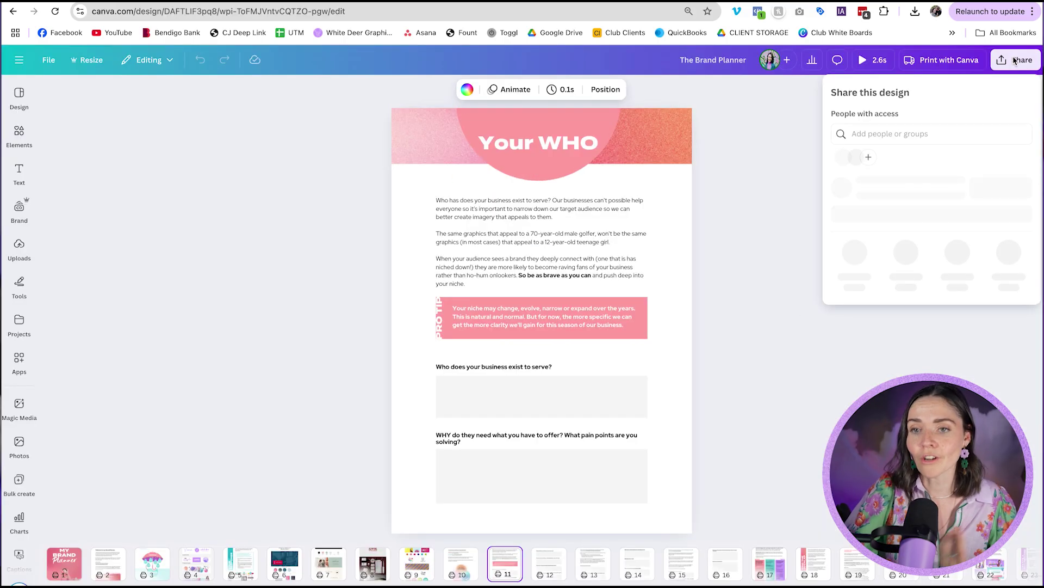
pyautogui.click(845, 292)
pyautogui.click(902, 140)
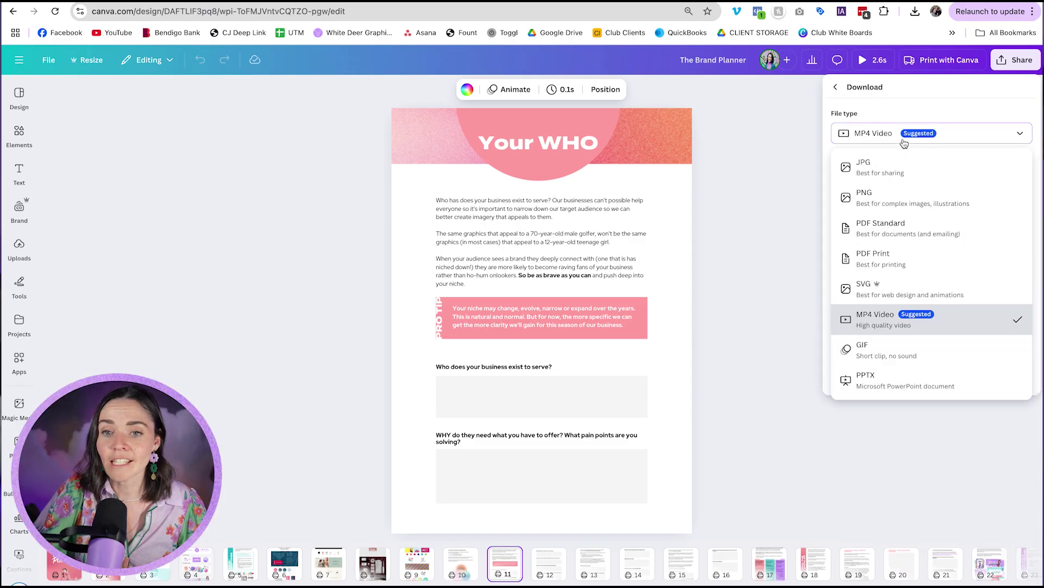
pyautogui.click(890, 198)
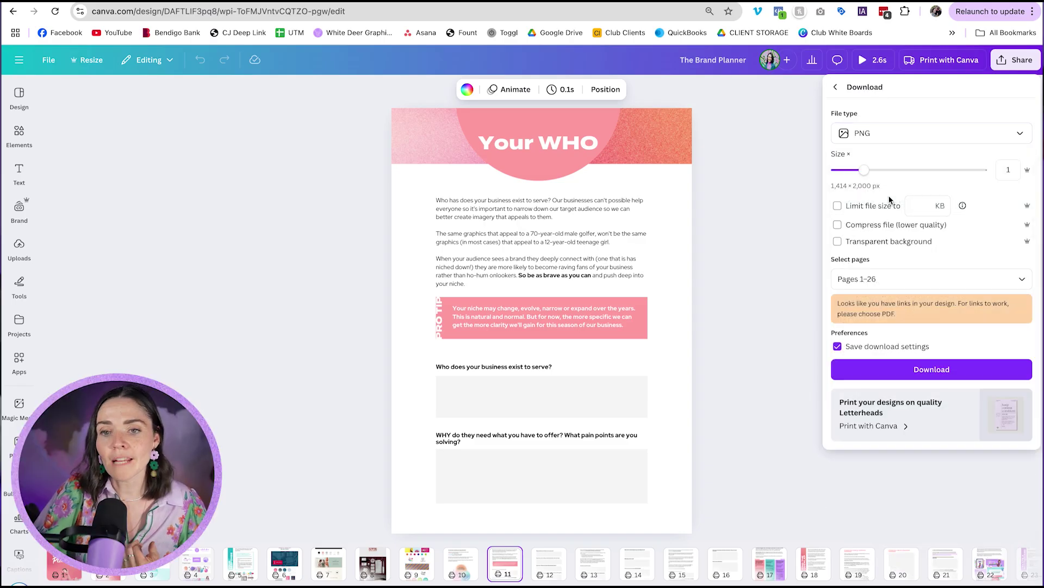
# - Limit the export to pages 1, 4 and 15 of The Brand Planner and download them
pyautogui.click(1023, 280)
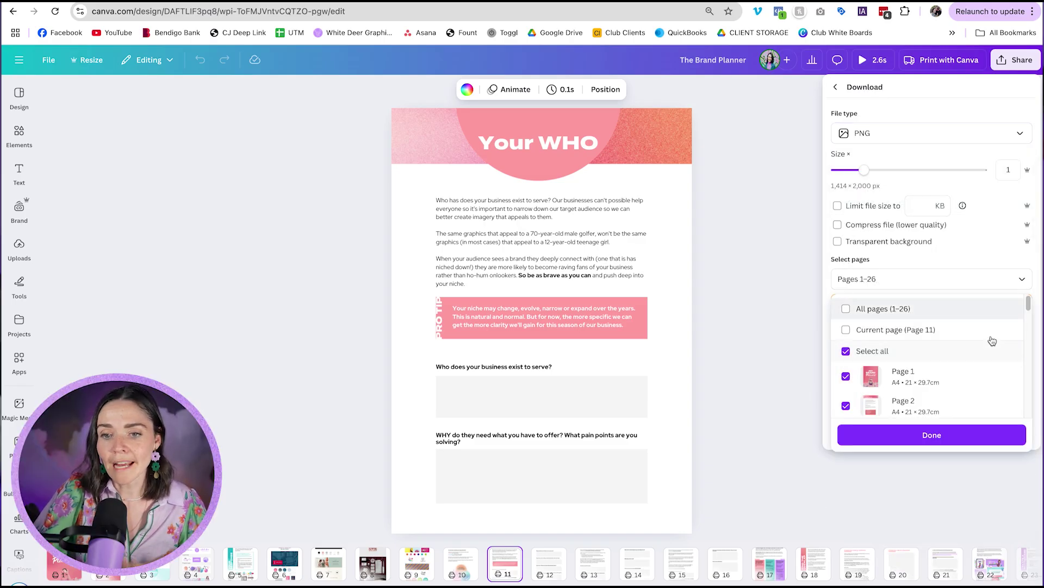
pyautogui.click(869, 311)
pyautogui.click(869, 311)
pyautogui.click(848, 375)
pyautogui.scroll(-3, 892, 376)
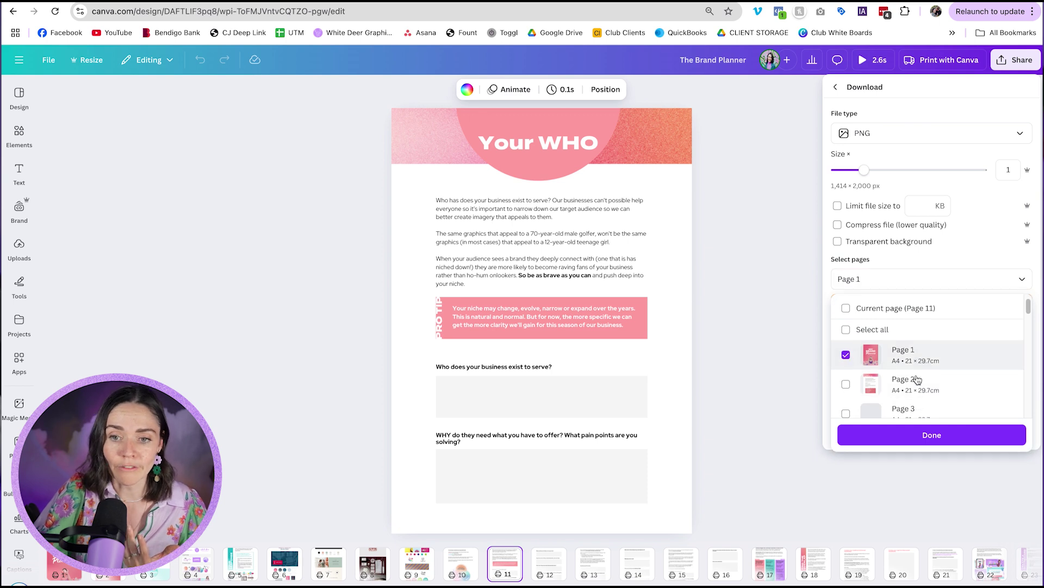
pyautogui.click(903, 342)
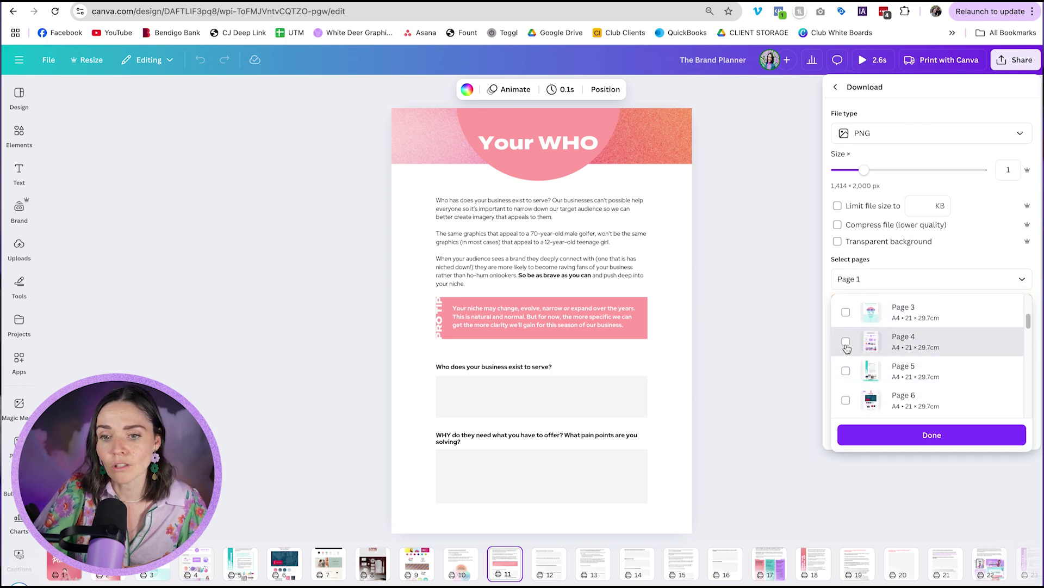
pyautogui.scroll(-5, 919, 354)
pyautogui.scroll(-3, 922, 357)
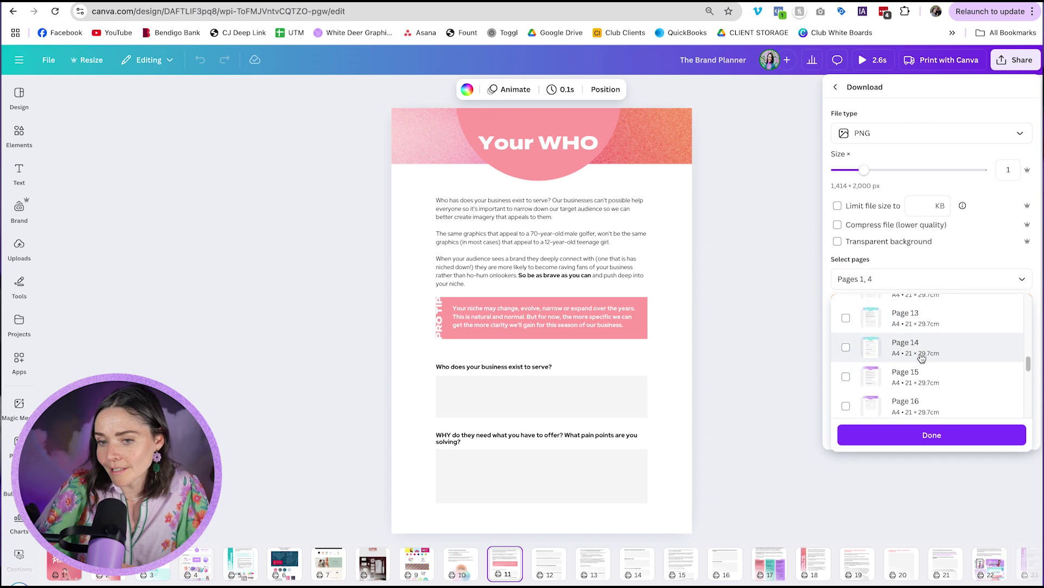
pyautogui.click(914, 377)
pyautogui.click(932, 435)
pyautogui.click(939, 368)
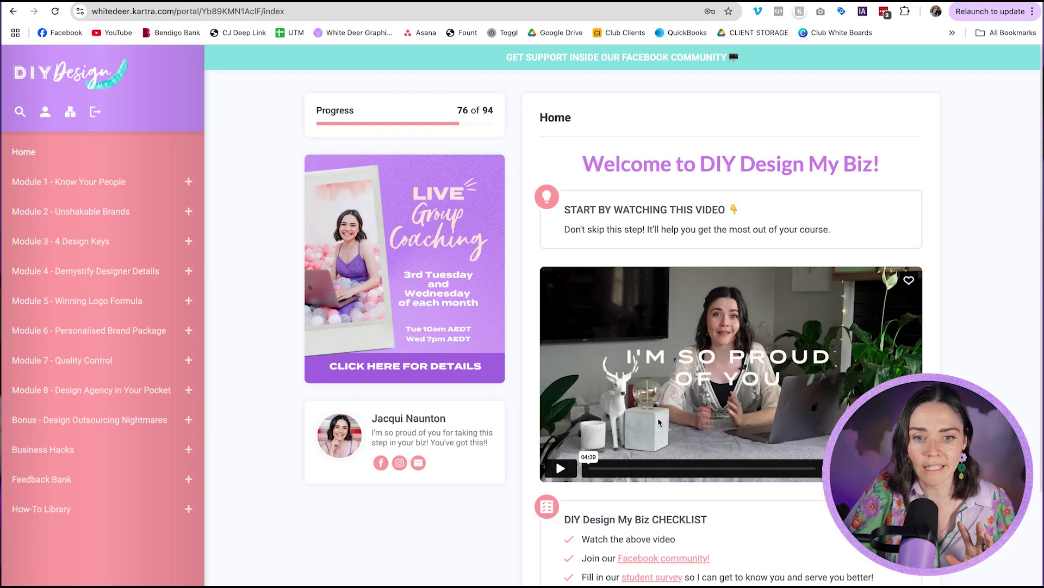
# - Play the course portal's welcome video in full screen and capture a screenshot of a frame
pyautogui.click(560, 468)
pyautogui.press('f')
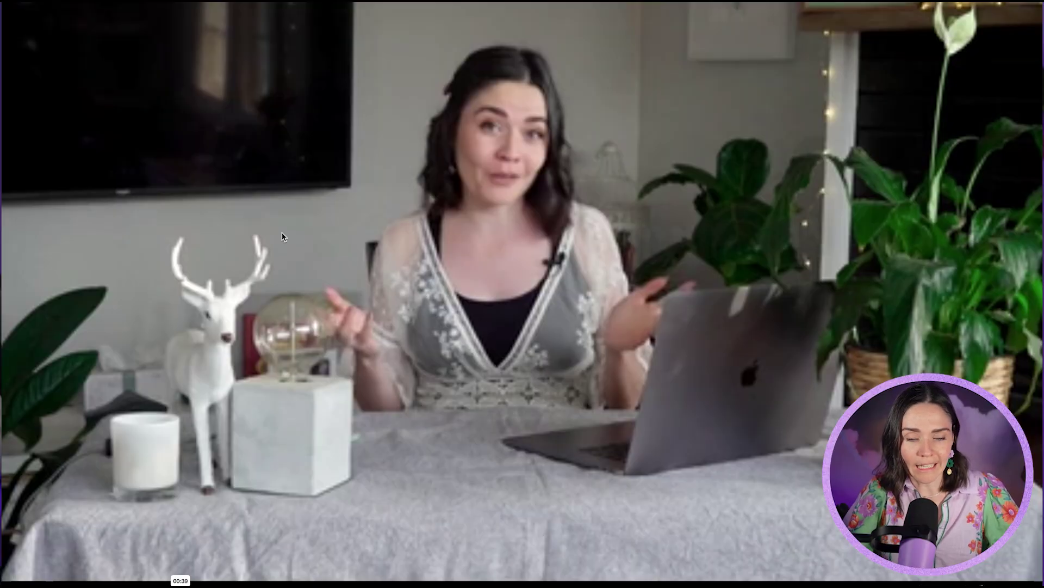
pyautogui.press('super+shift+4')
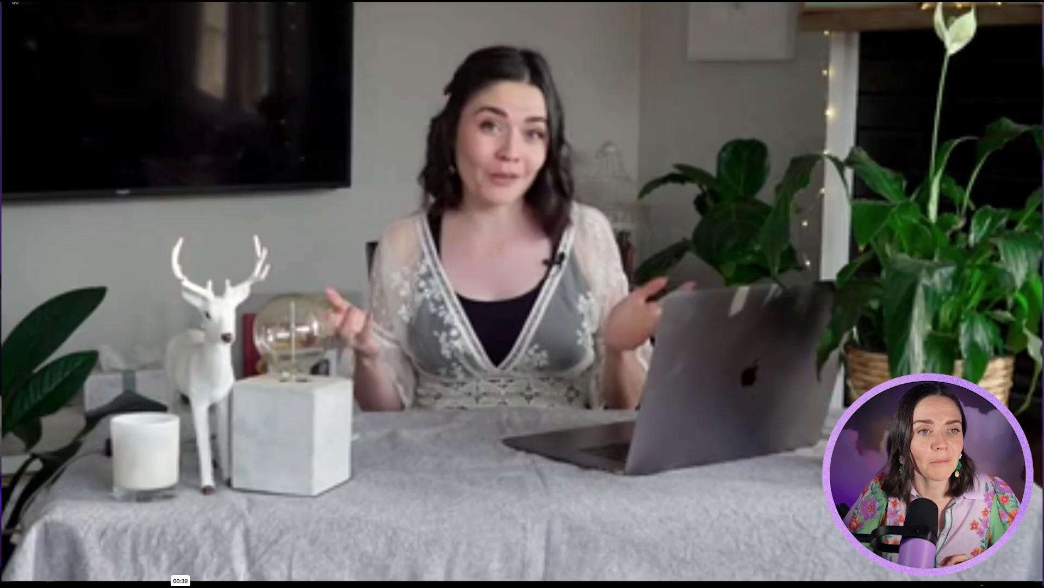
pyautogui.moveTo(3, 2); pyautogui.dragTo(955, 530)
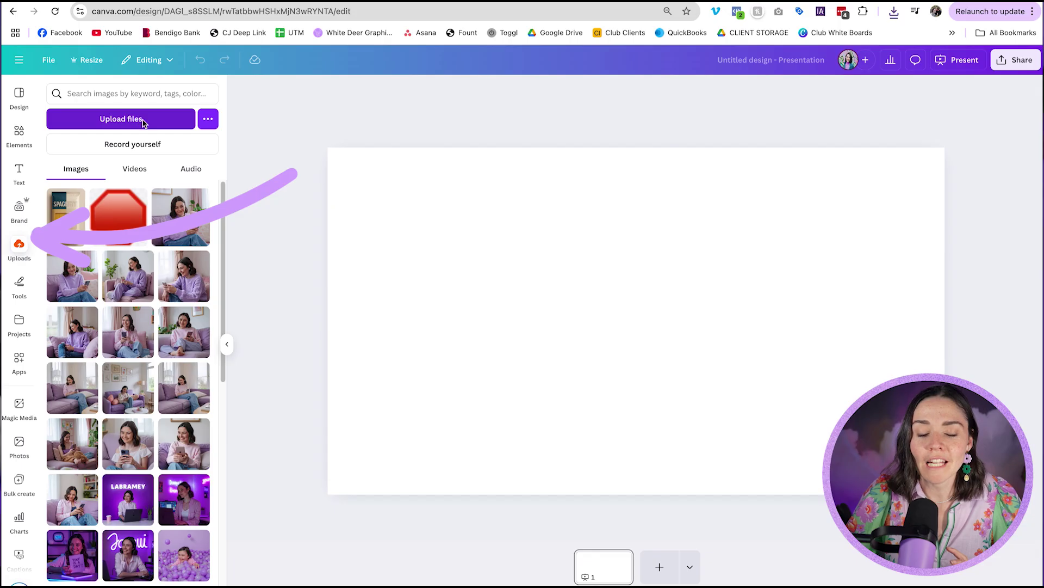
# - Upload the captured images to the blank presentation and place the My Brand Planner cover, scaled down, on the page's left half
pyautogui.click(144, 121)
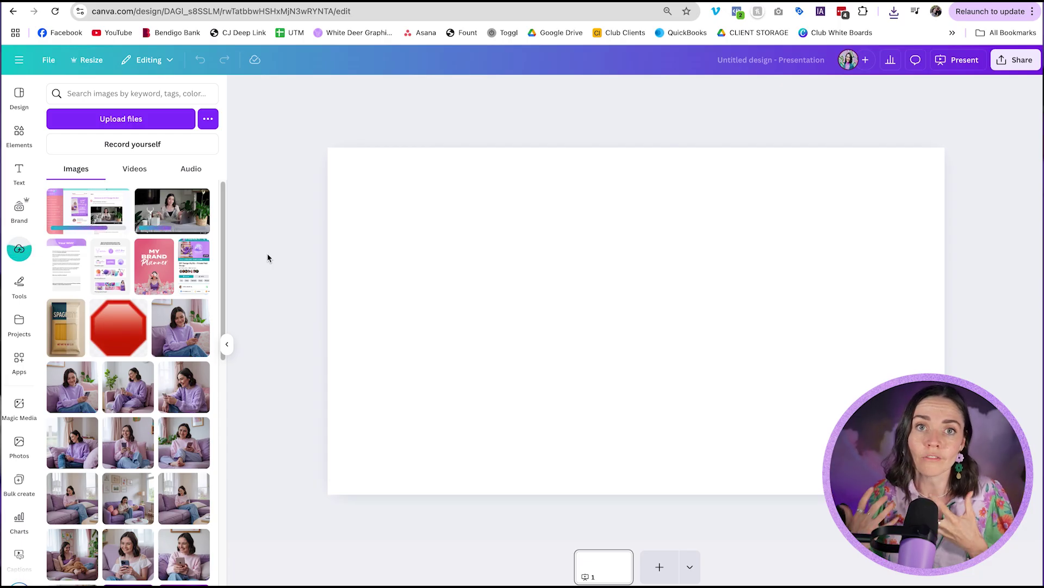
pyautogui.click(154, 266)
pyautogui.moveTo(634, 301); pyautogui.dragTo(529, 290)
pyautogui.moveTo(623, 182); pyautogui.dragTo(567, 248)
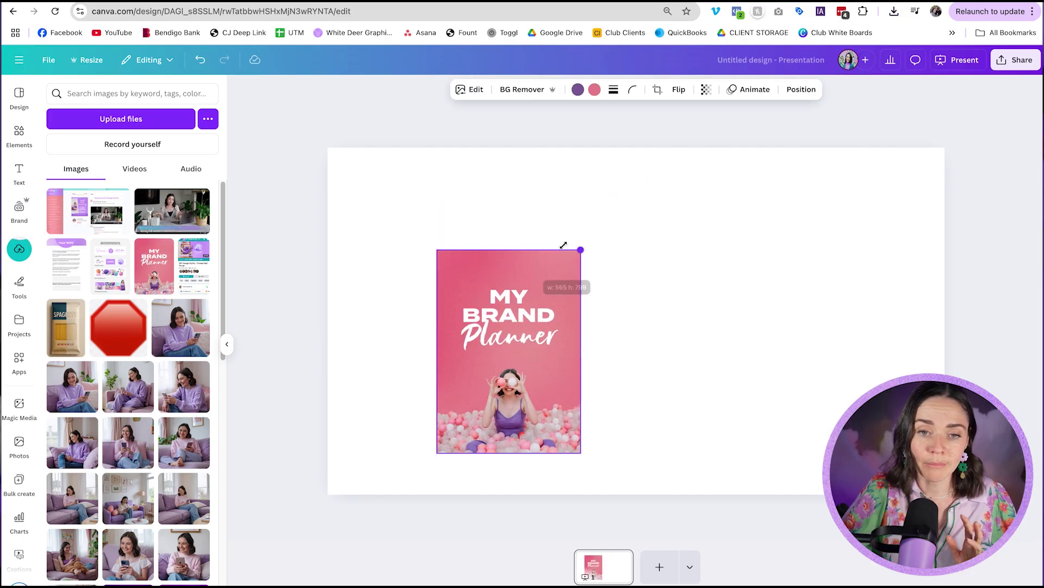
pyautogui.moveTo(560, 314); pyautogui.dragTo(553, 275)
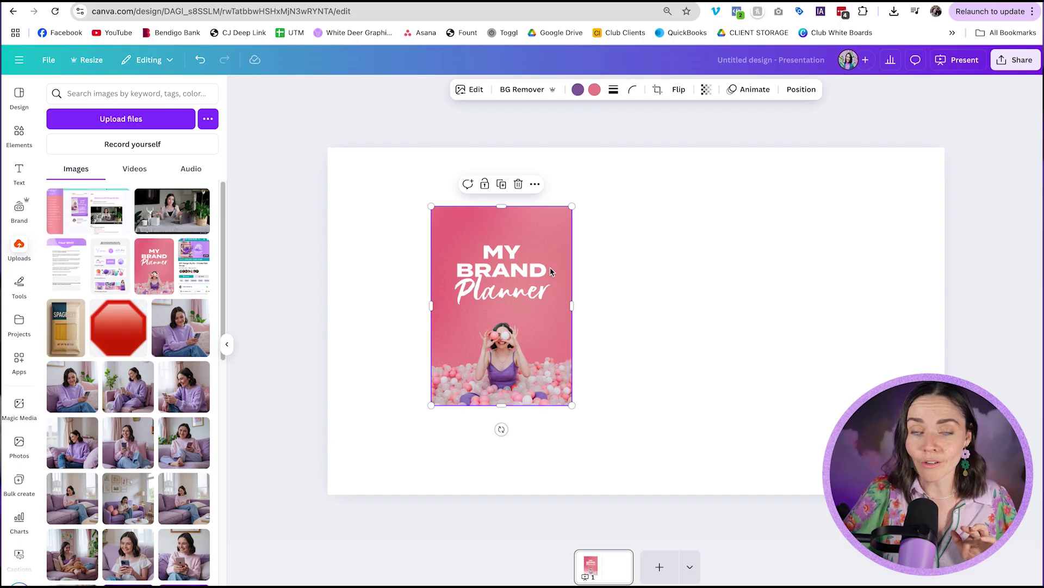
# - Search the elements for "tablet" and place a portrait black tablet frame to the right of the planner cover
pyautogui.click(21, 136)
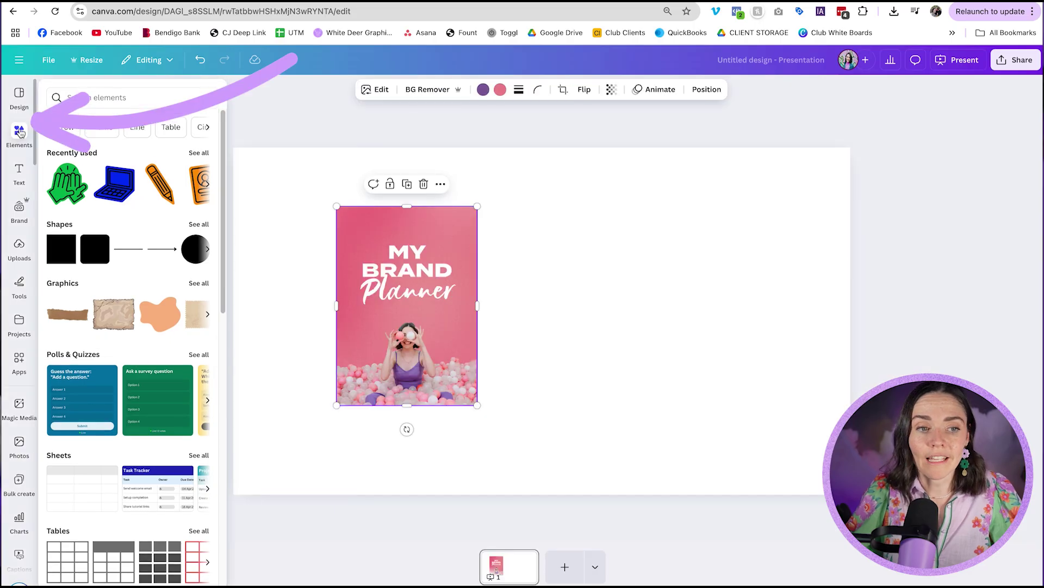
pyautogui.click(109, 97)
pyautogui.write('tablet')
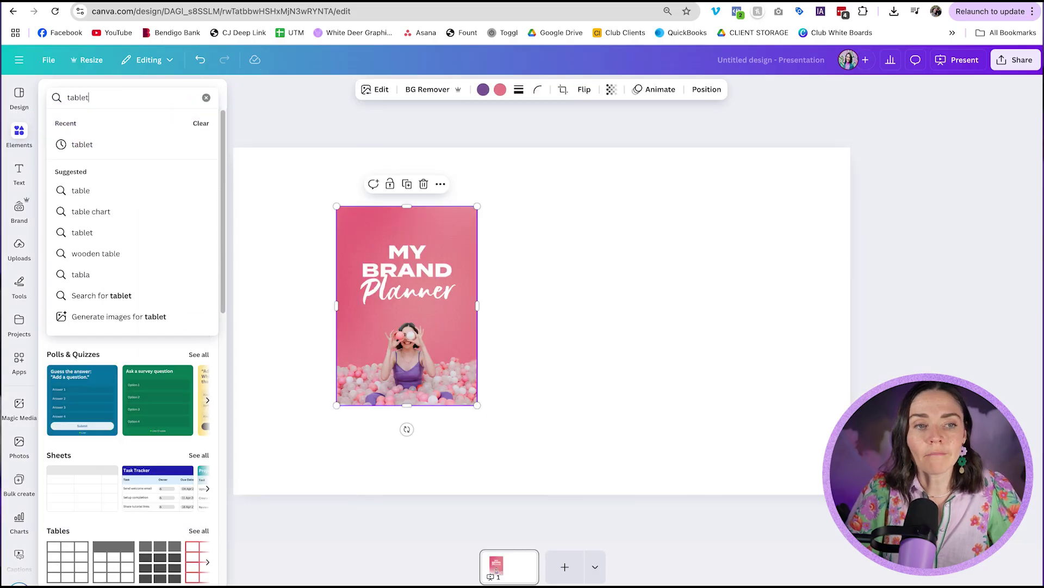
pyautogui.press('Return')
pyautogui.click(199, 255)
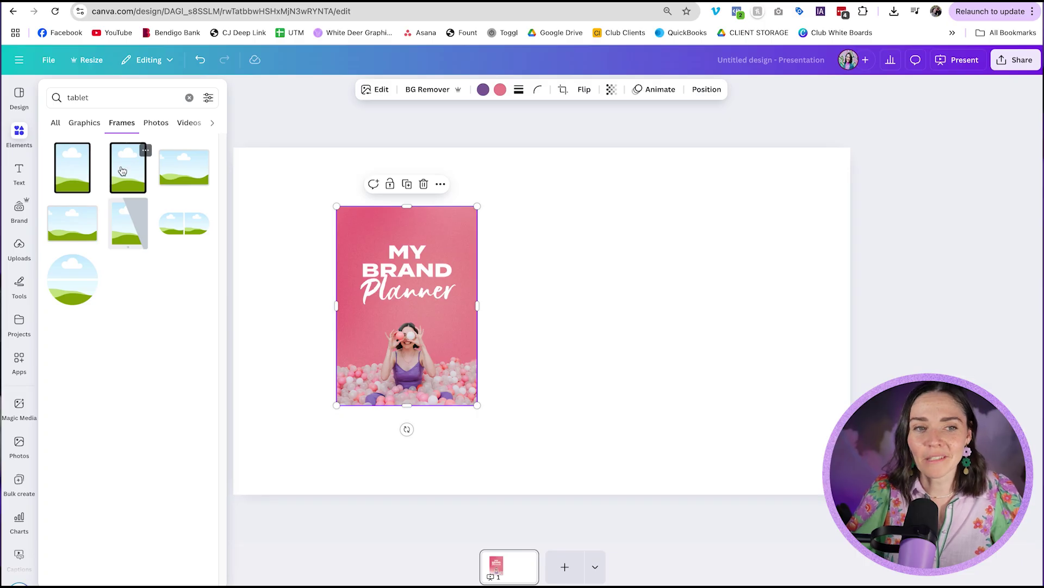
pyautogui.moveTo(122, 171); pyautogui.dragTo(617, 275)
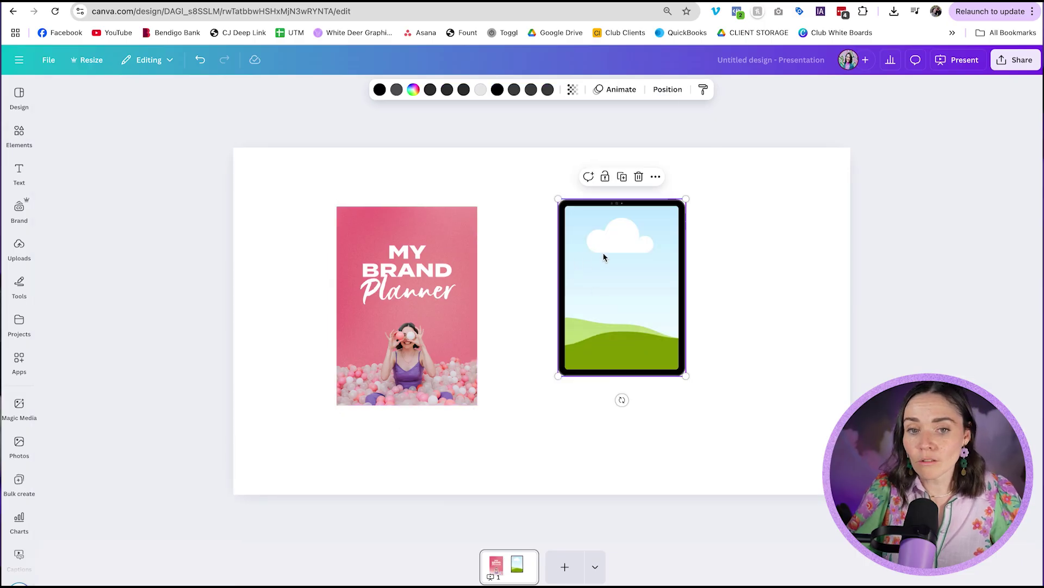
# - Fill the tablet frame with the planner cover, tilt it slightly counterclockwise and position it on the page's left side
pyautogui.moveTo(418, 290); pyautogui.dragTo(383, 301)
pyautogui.moveTo(419, 401); pyautogui.dragTo(426, 406)
pyautogui.moveTo(420, 317); pyautogui.dragTo(382, 339)
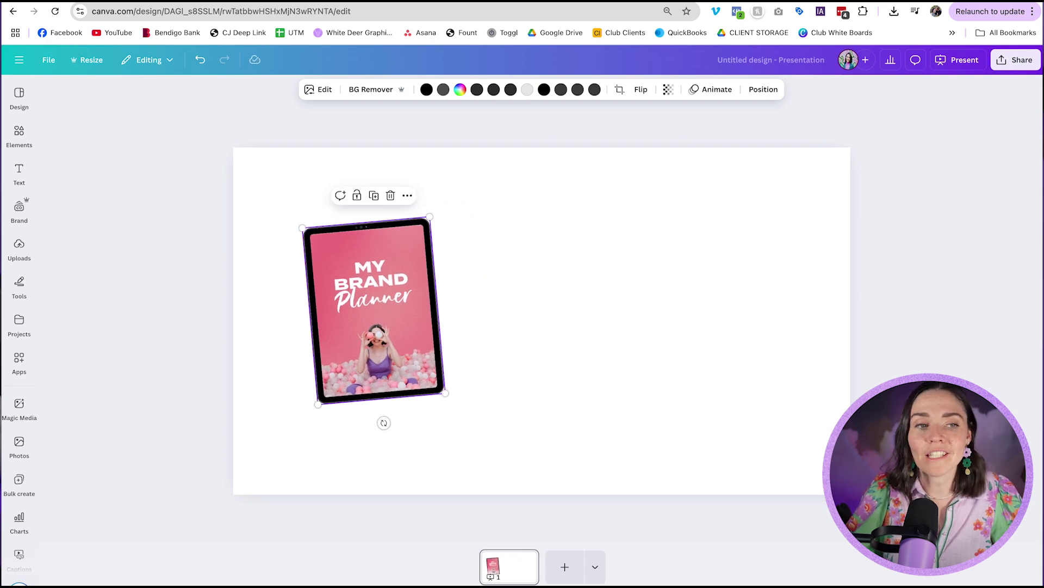
# - Add the uploaded brand elements page to the design and position it to the right of the tablet
pyautogui.click(19, 249)
pyautogui.click(103, 249)
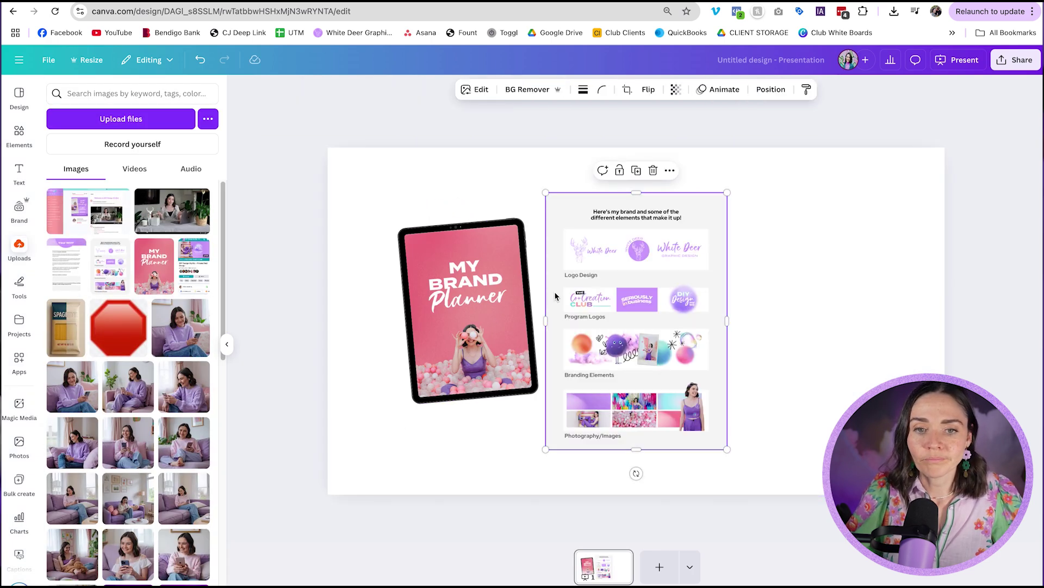
pyautogui.moveTo(590, 263); pyautogui.dragTo(631, 256)
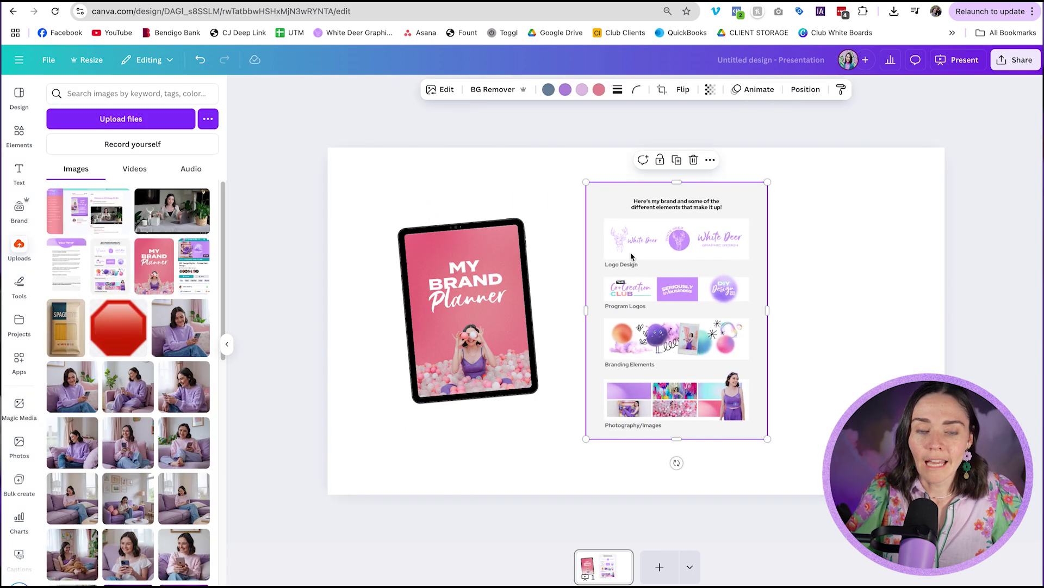
# - Apply a portrait curled-corner paper mockup from the Mockups app's Print category to the brand elements page
pyautogui.click(441, 89)
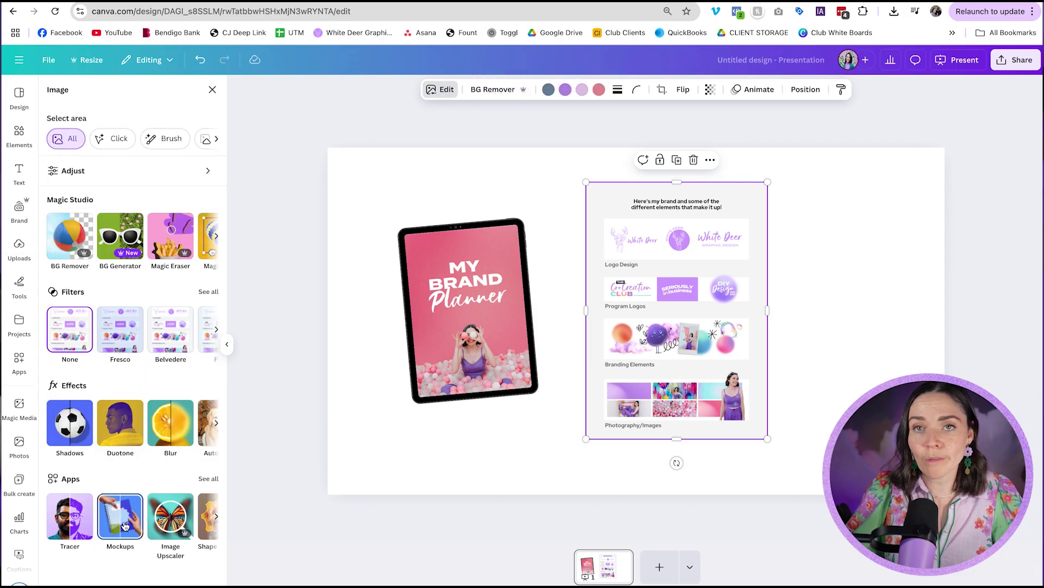
pyautogui.click(124, 524)
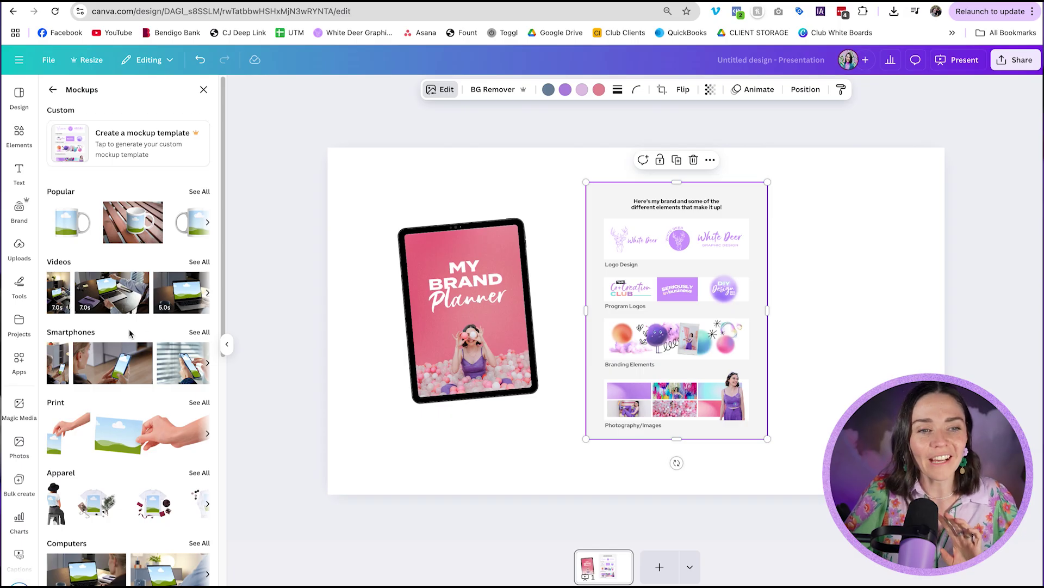
pyautogui.scroll(-4, 137, 315)
pyautogui.scroll(-5, 137, 314)
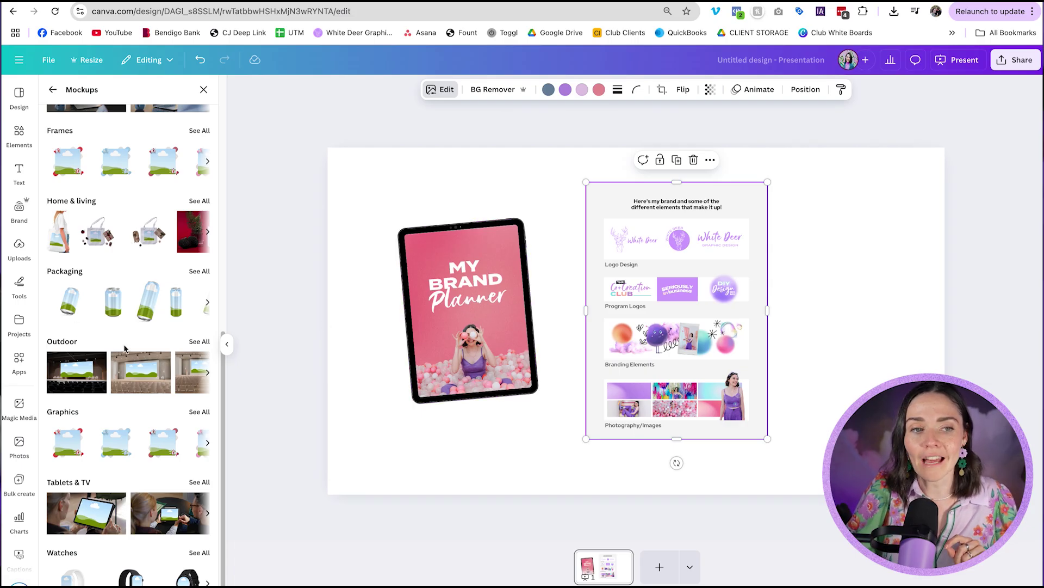
pyautogui.scroll(4, 125, 349)
pyautogui.scroll(5, 124, 349)
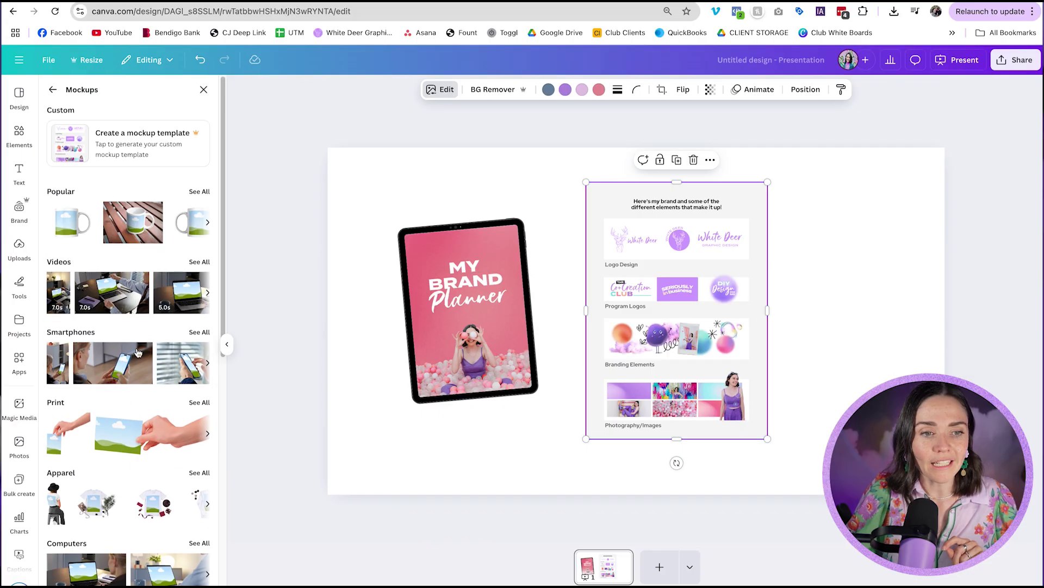
pyautogui.click(203, 405)
pyautogui.scroll(-5, 109, 392)
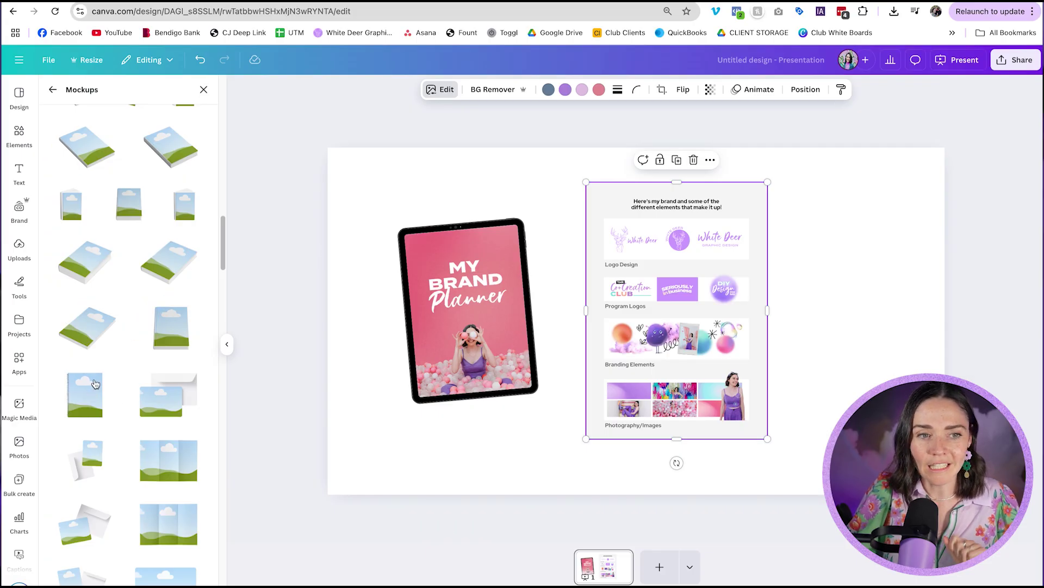
pyautogui.scroll(-4, 95, 382)
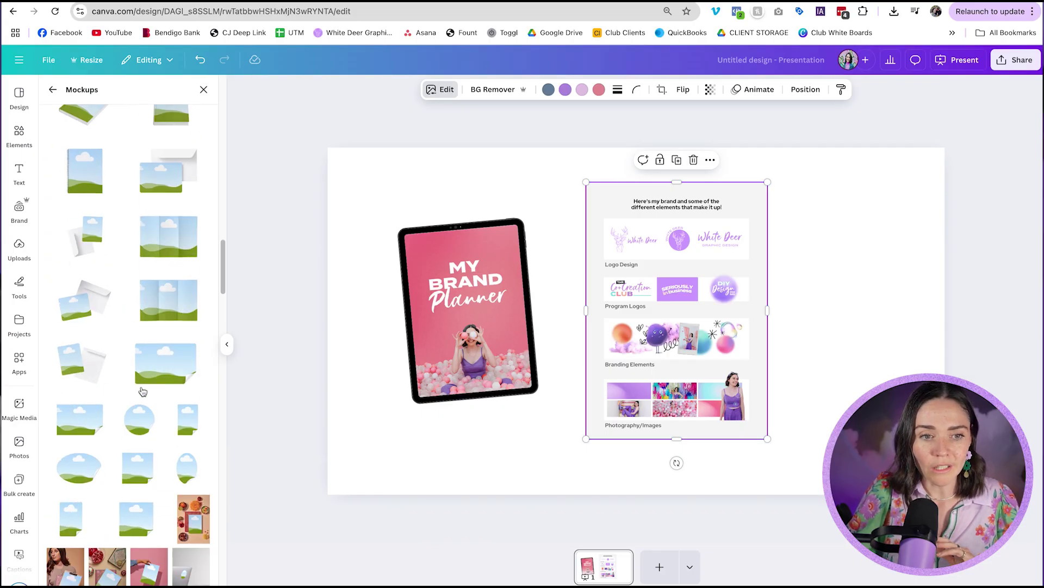
pyautogui.click(74, 525)
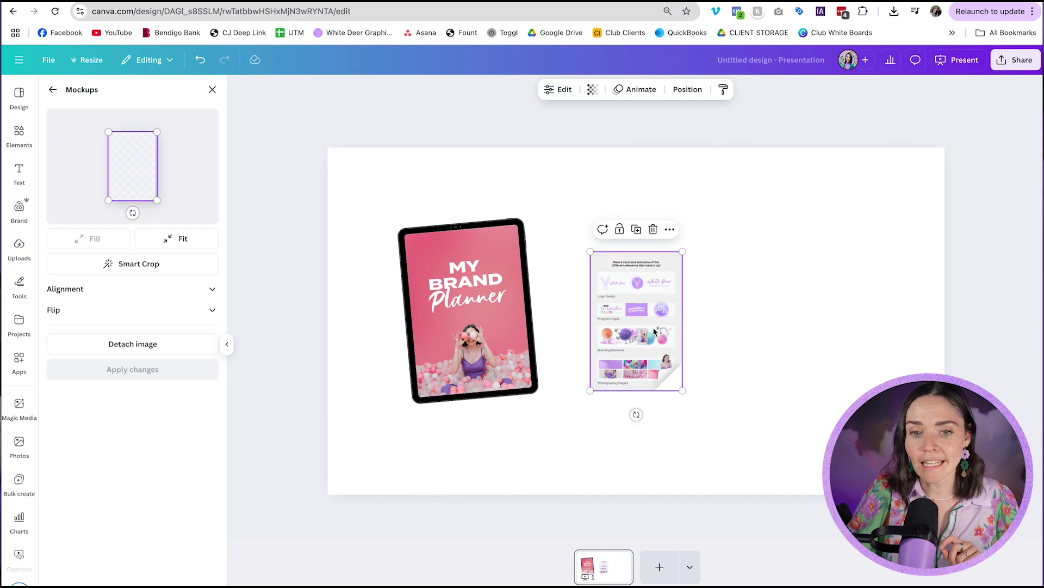
# - Enlarge the paper mockup, tilt it slightly clockwise and position it overlapping the tablet's right edge
pyautogui.moveTo(639, 359); pyautogui.dragTo(638, 318)
pyautogui.moveTo(683, 348); pyautogui.dragTo(650, 328)
pyautogui.moveTo(638, 212); pyautogui.dragTo(601, 308)
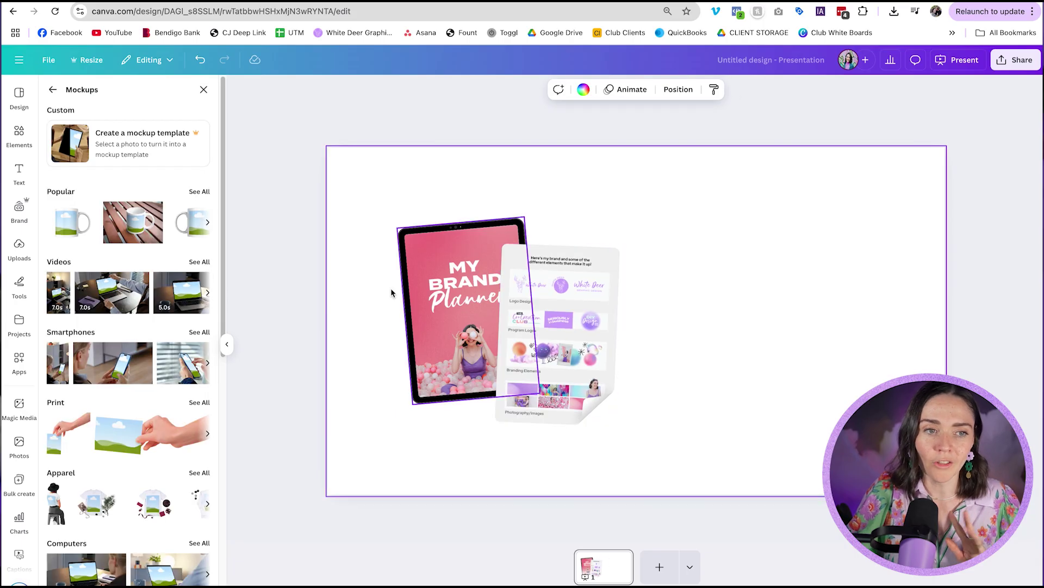
# - Add the uploaded video lesson screenshot to the design, shrink it and position it to the right of the paper mockup
pyautogui.click(19, 253)
pyautogui.click(172, 211)
pyautogui.moveTo(737, 298); pyautogui.dragTo(784, 282)
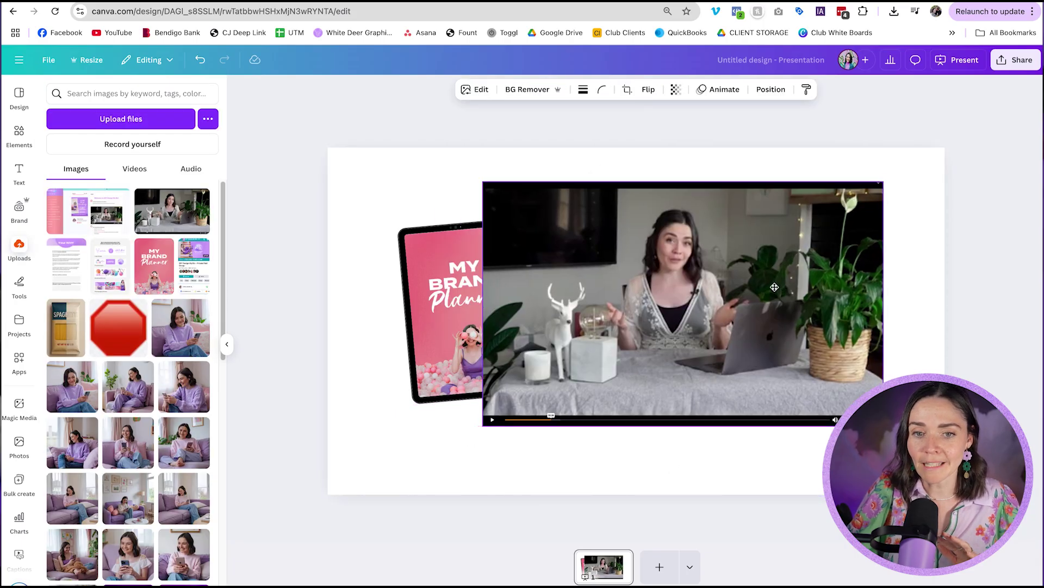
pyautogui.moveTo(484, 180); pyautogui.dragTo(609, 253)
pyautogui.moveTo(687, 327); pyautogui.dragTo(685, 271)
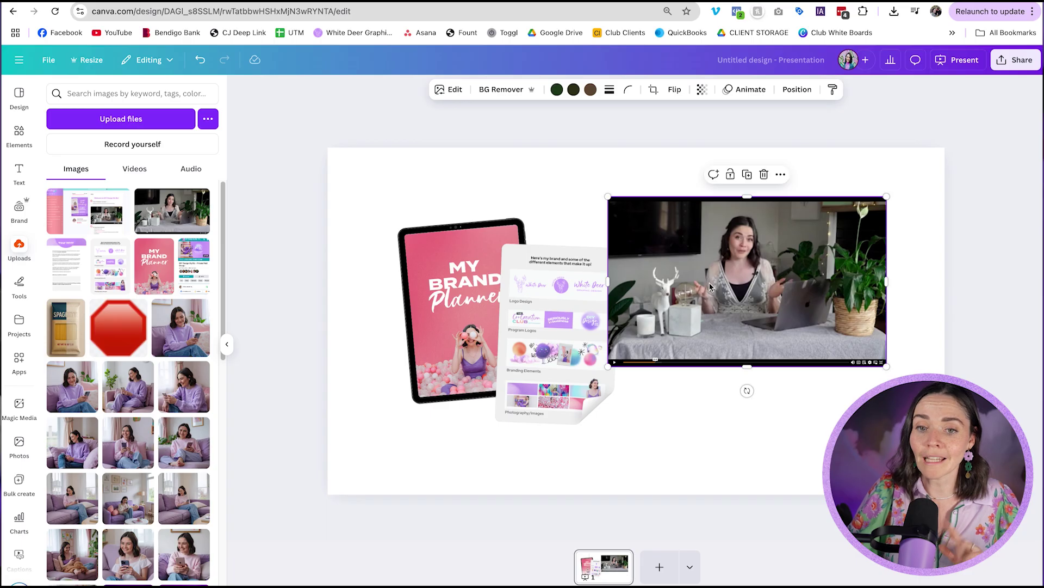
# - Search the frame elements for "laptop"
pyautogui.click(30, 140)
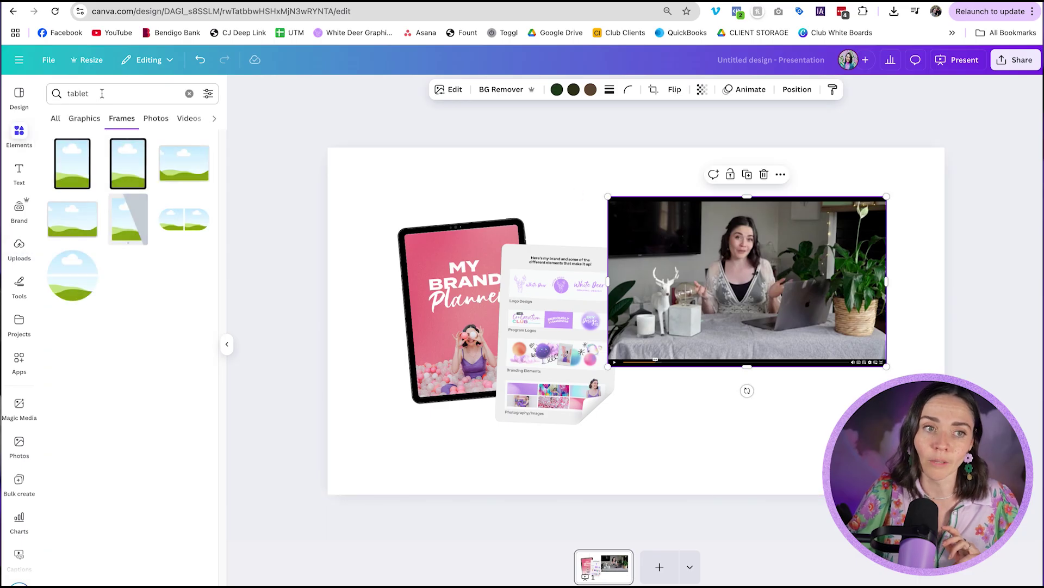
pyautogui.click(103, 93)
pyautogui.write('laptop')
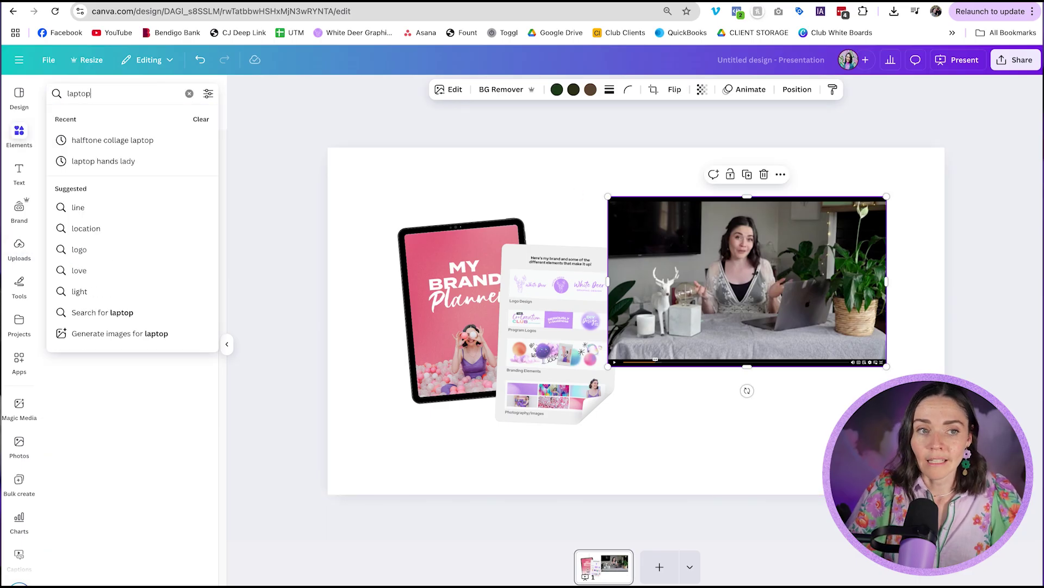
pyautogui.press('Return')
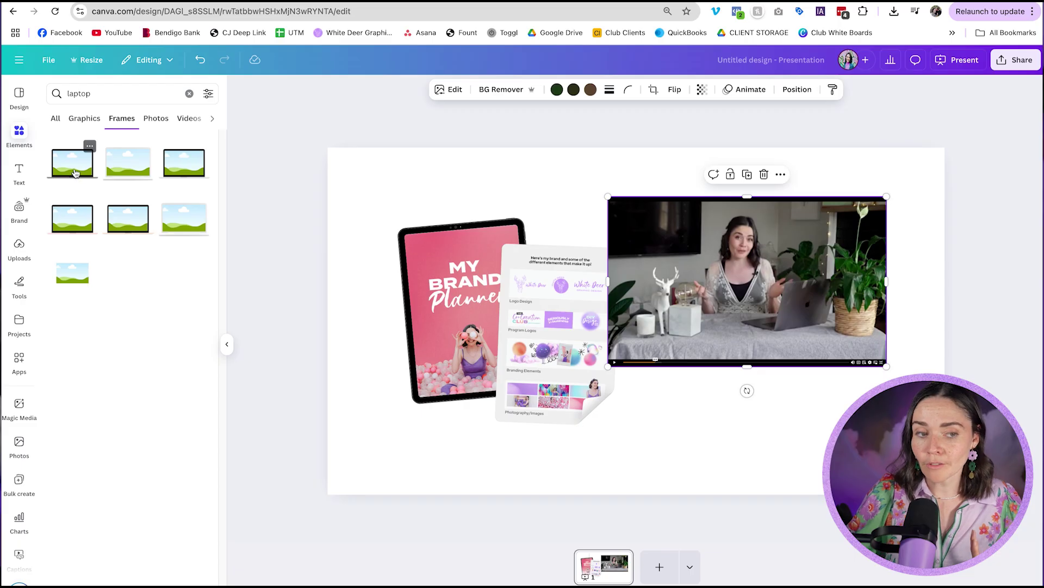
# - Apply an angled desktop monitor mockup from the Mockups app's Computers category to the video lesson screenshot
pyautogui.click(446, 92)
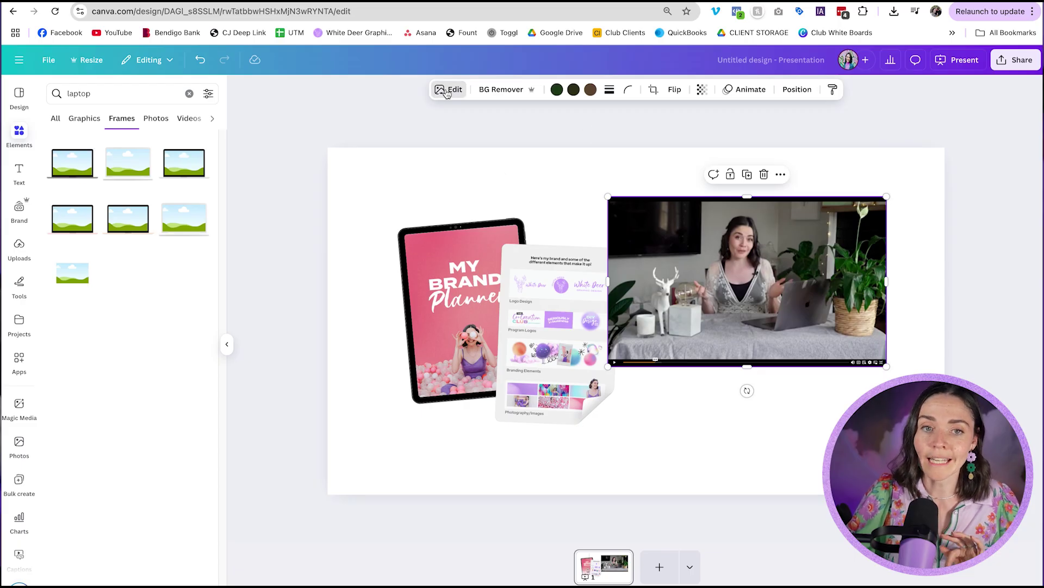
pyautogui.click(118, 515)
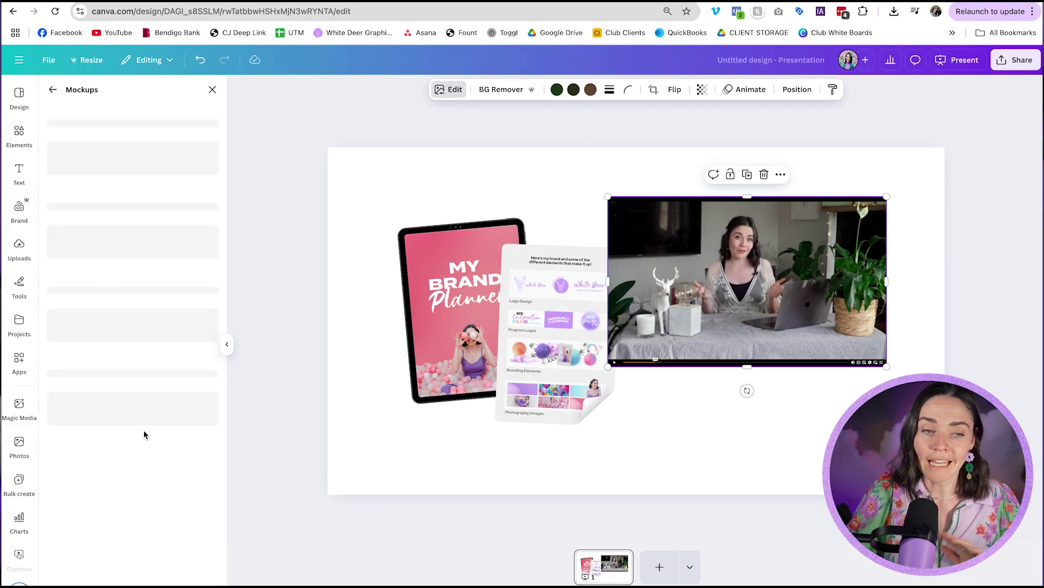
pyautogui.click(199, 403)
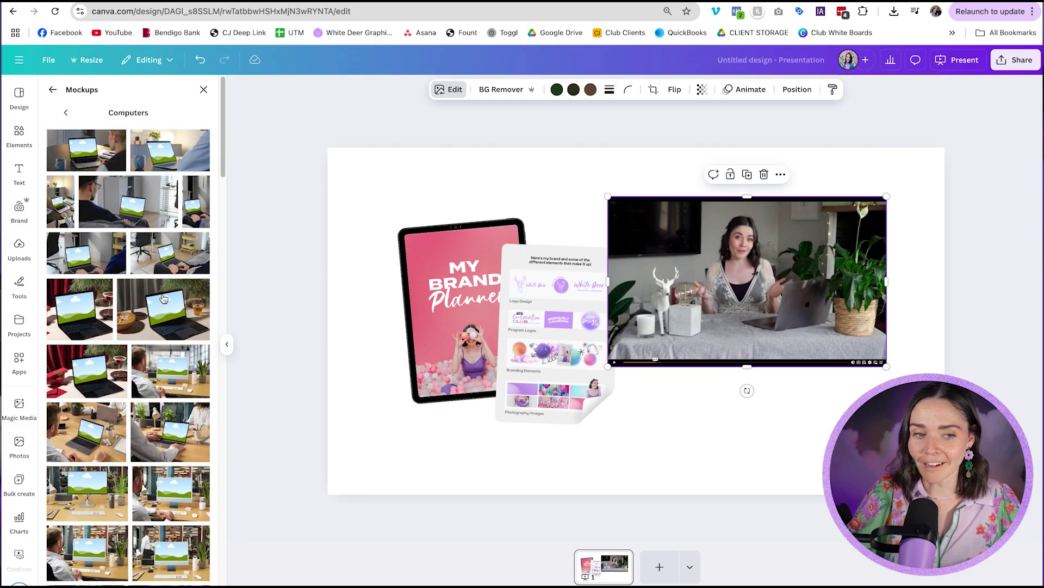
pyautogui.scroll(-15, 162, 288)
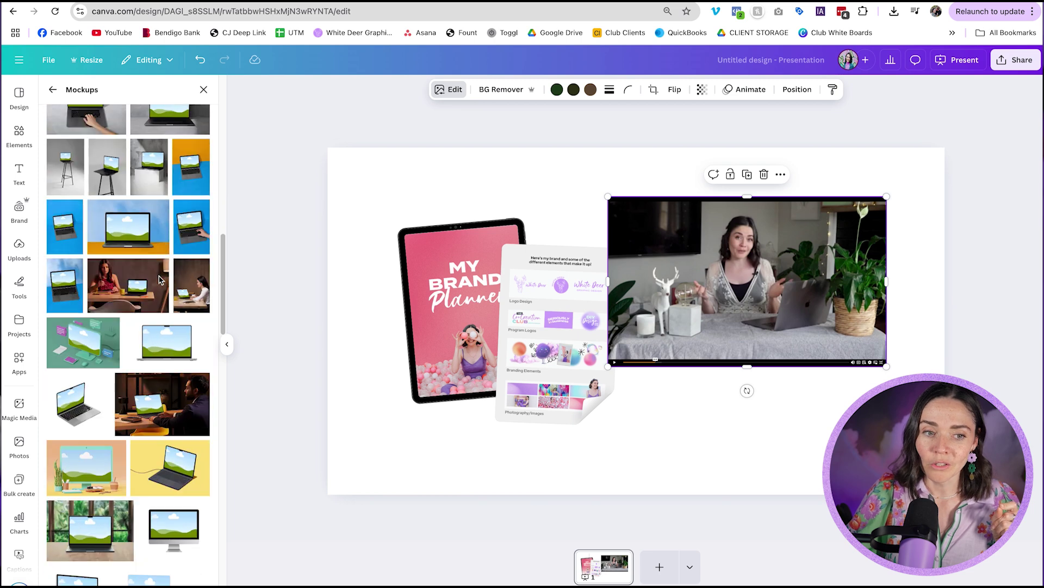
pyautogui.scroll(-3, 164, 272)
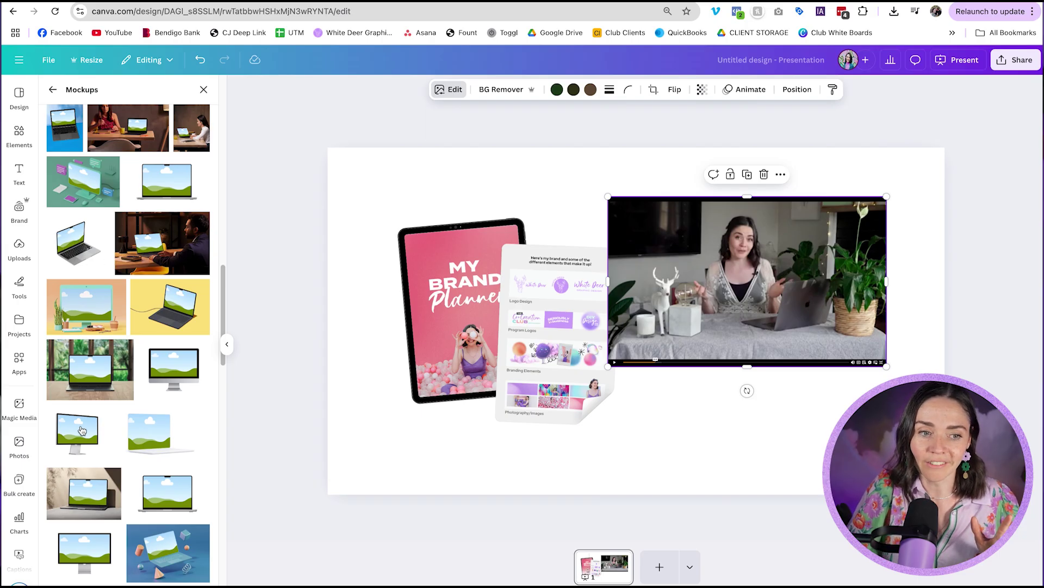
pyautogui.scroll(-5, 96, 438)
pyautogui.scroll(2, 91, 303)
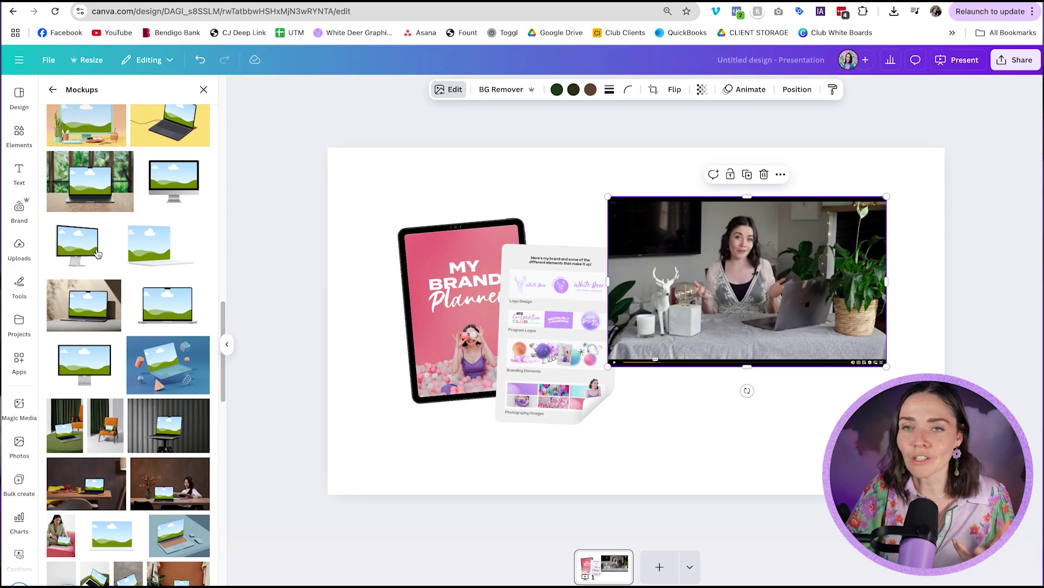
pyautogui.click(66, 241)
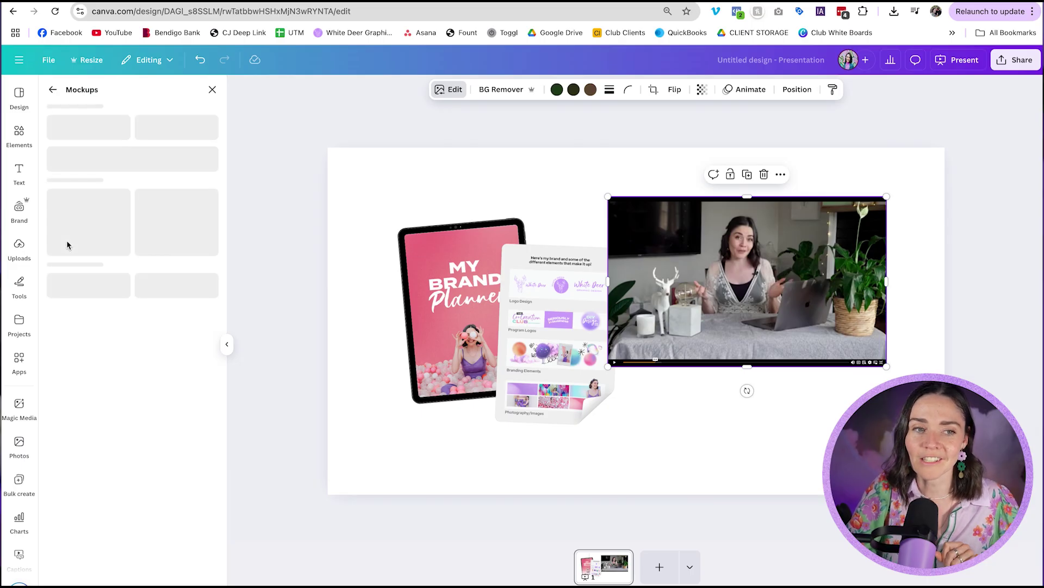
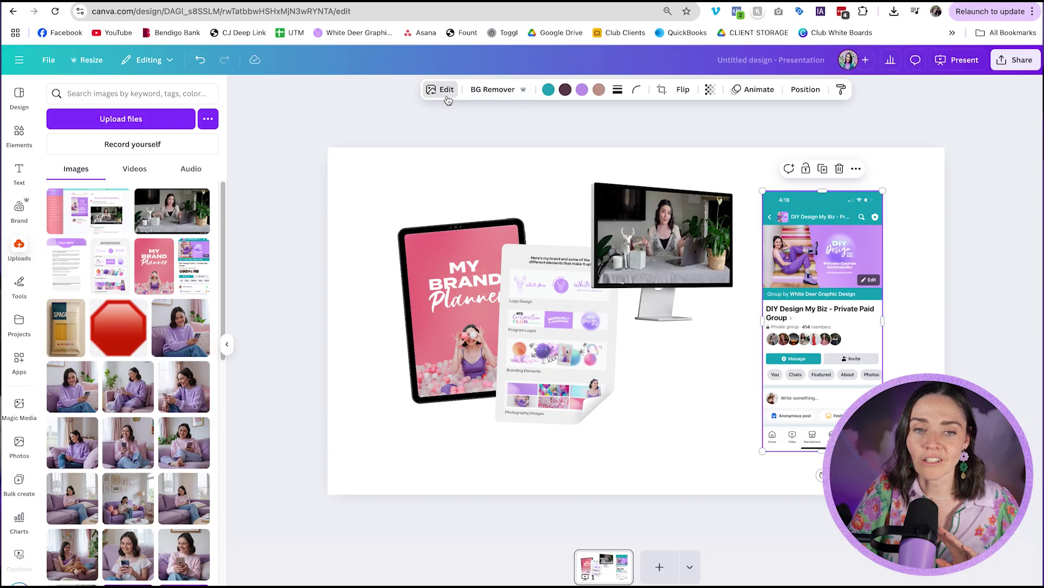
# - Apply a tilted smartphone mockup from the Smartphones category to the private group screenshot and position it right of the monitor
pyautogui.click(125, 510)
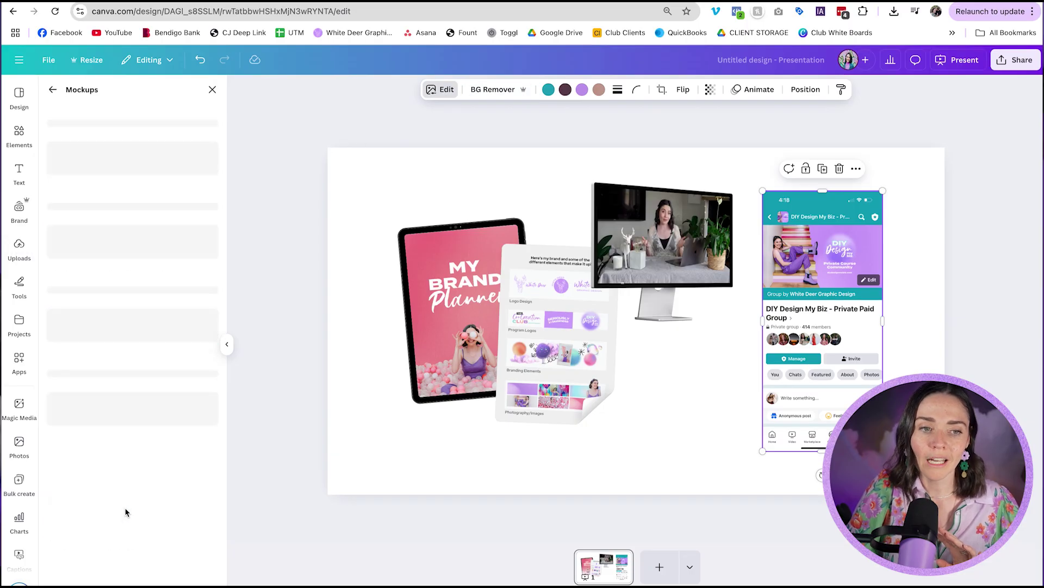
pyautogui.scroll(-1, 142, 302)
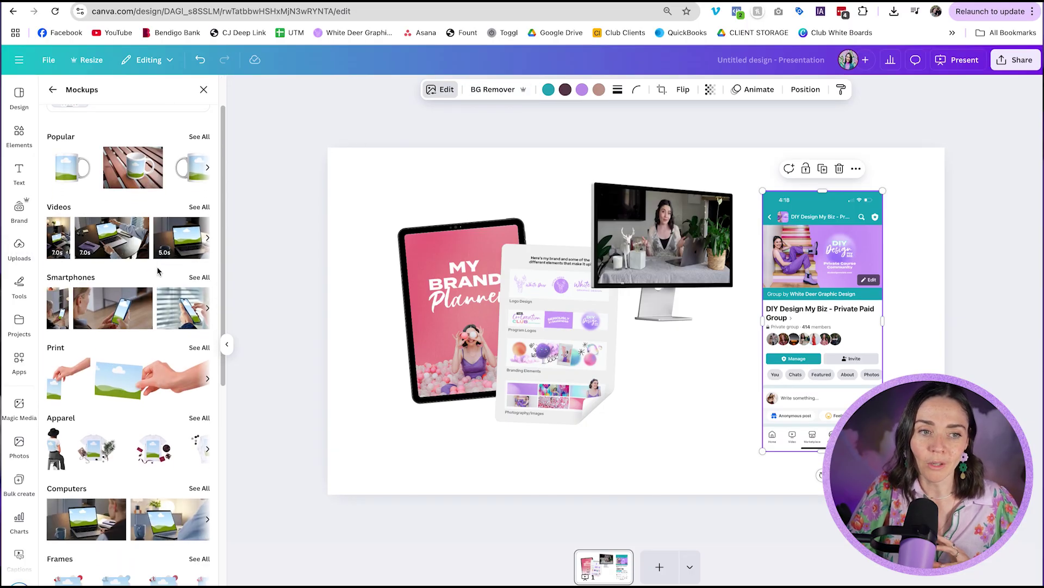
pyautogui.click(201, 278)
pyautogui.scroll(-2, 163, 318)
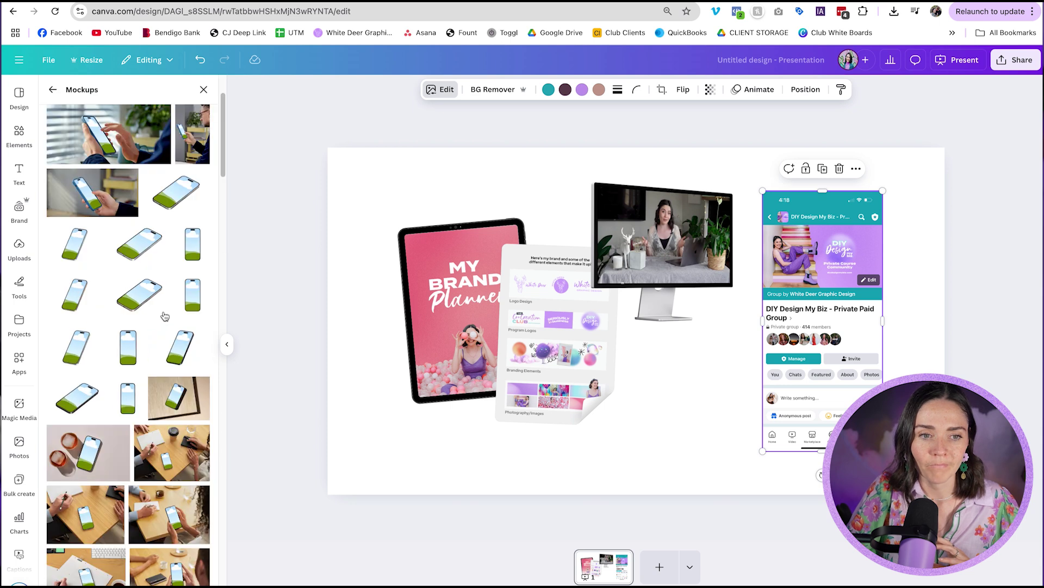
pyautogui.click(79, 352)
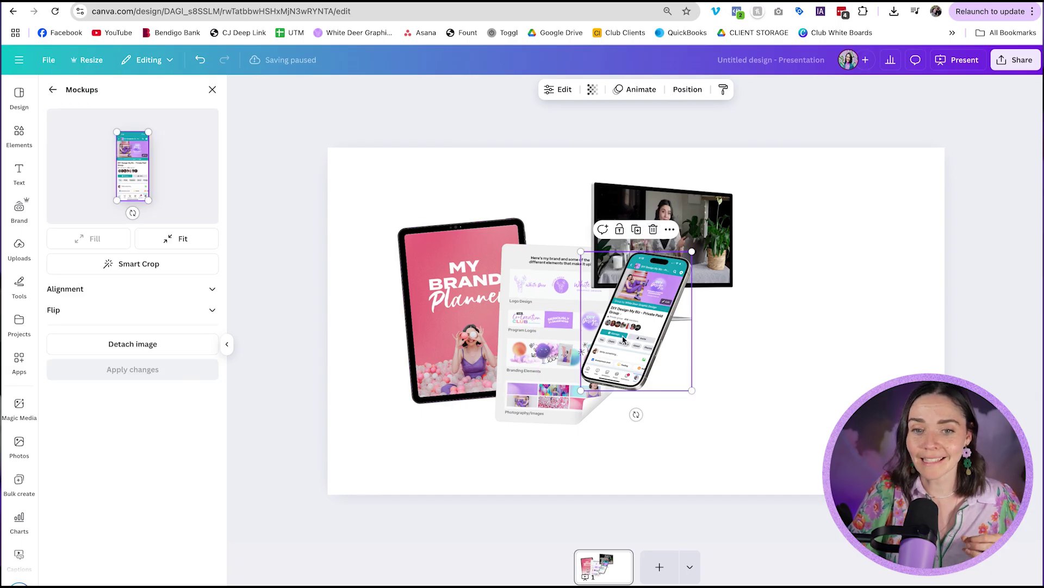
pyautogui.moveTo(636, 321); pyautogui.dragTo(768, 335)
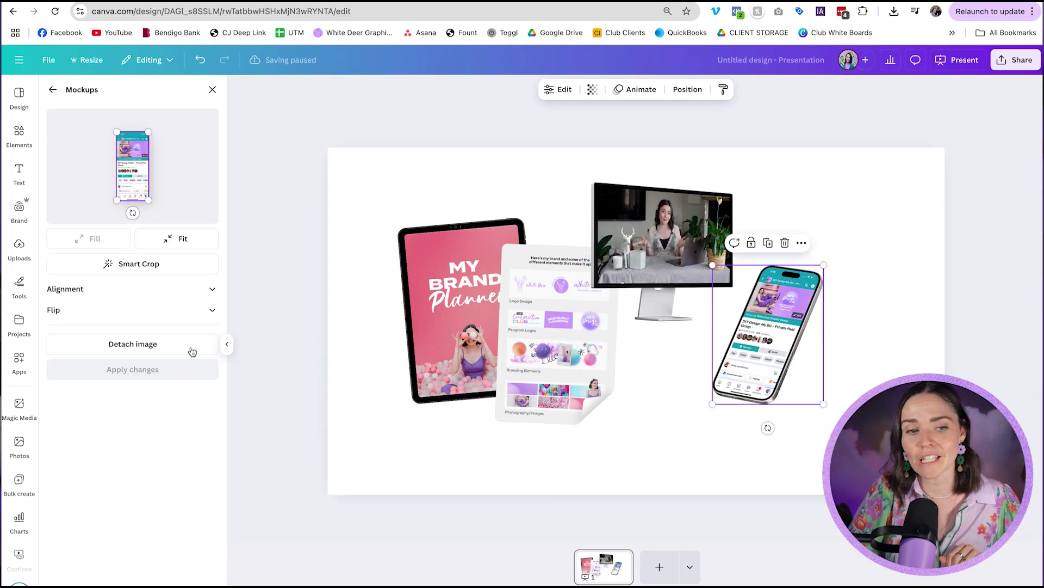
pyautogui.press('Escape')
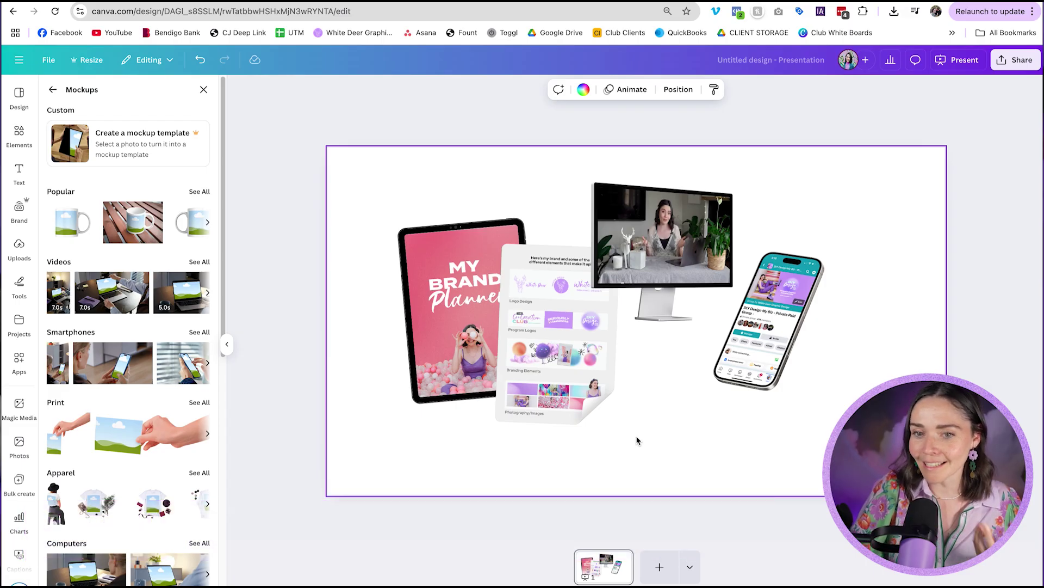
# - Try the phone mockup beside and overlapping the monitor's right edge, and undo the overlapping placement
pyautogui.moveTo(761, 370); pyautogui.dragTo(786, 363)
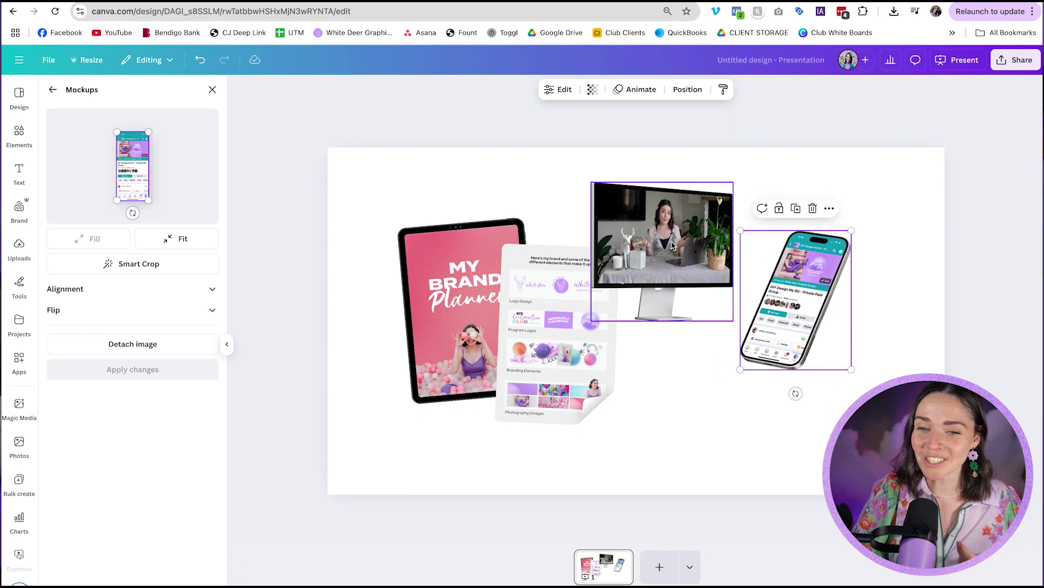
pyautogui.moveTo(788, 311); pyautogui.dragTo(747, 283)
pyautogui.click(846, 340)
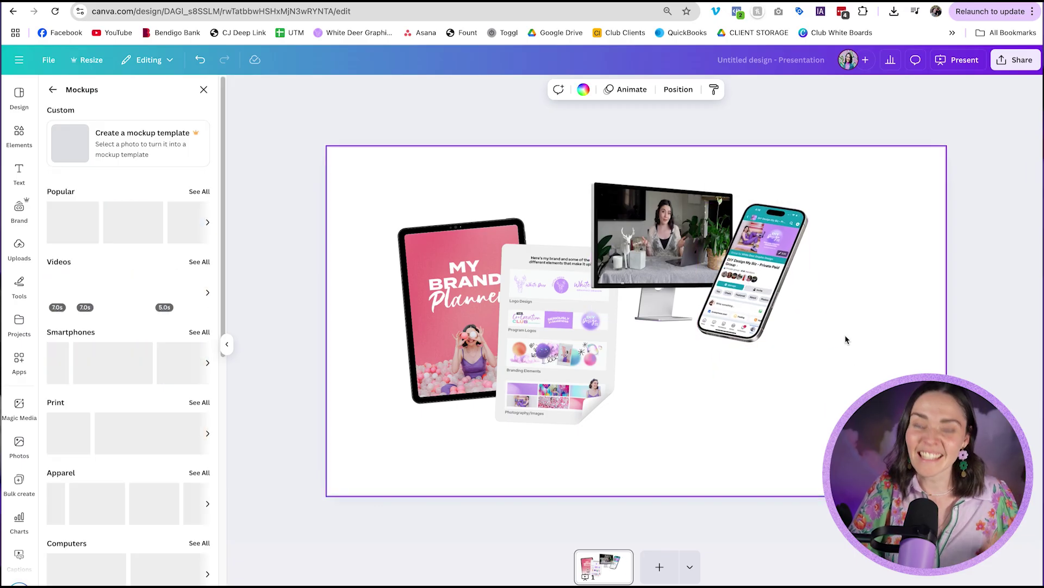
pyautogui.hotkey('ctrl', 'z')
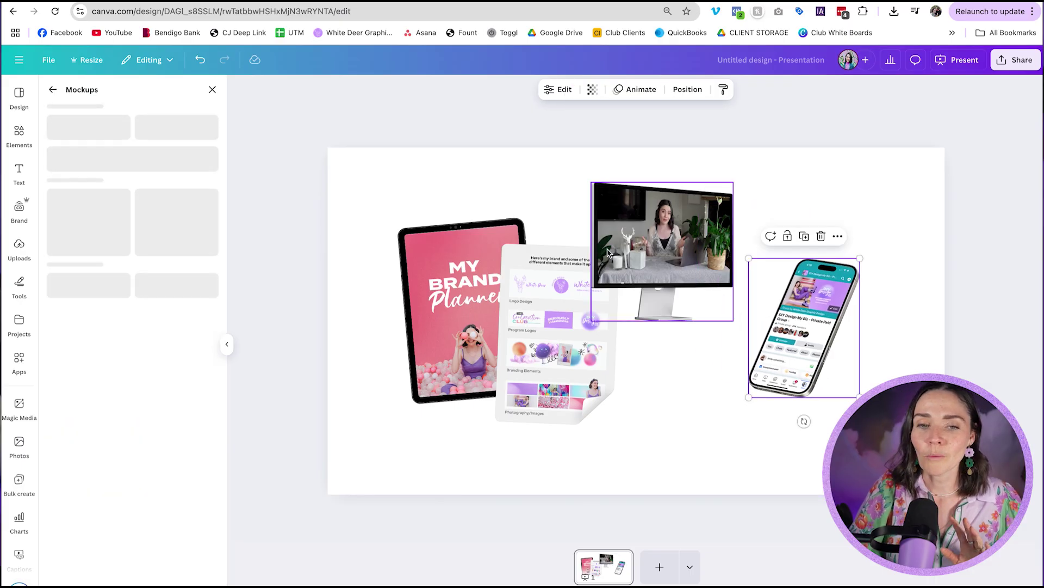
# - Enlarge the monitor mockup and place the phone, scaled down, over the monitor's lower-right corner
pyautogui.click(608, 252)
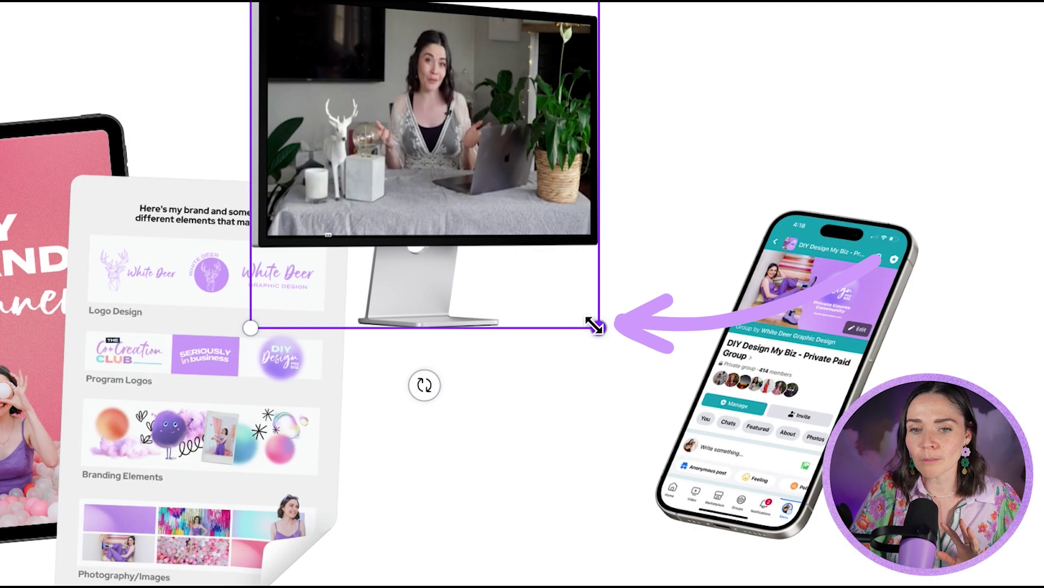
pyautogui.moveTo(596, 326); pyautogui.dragTo(825, 548)
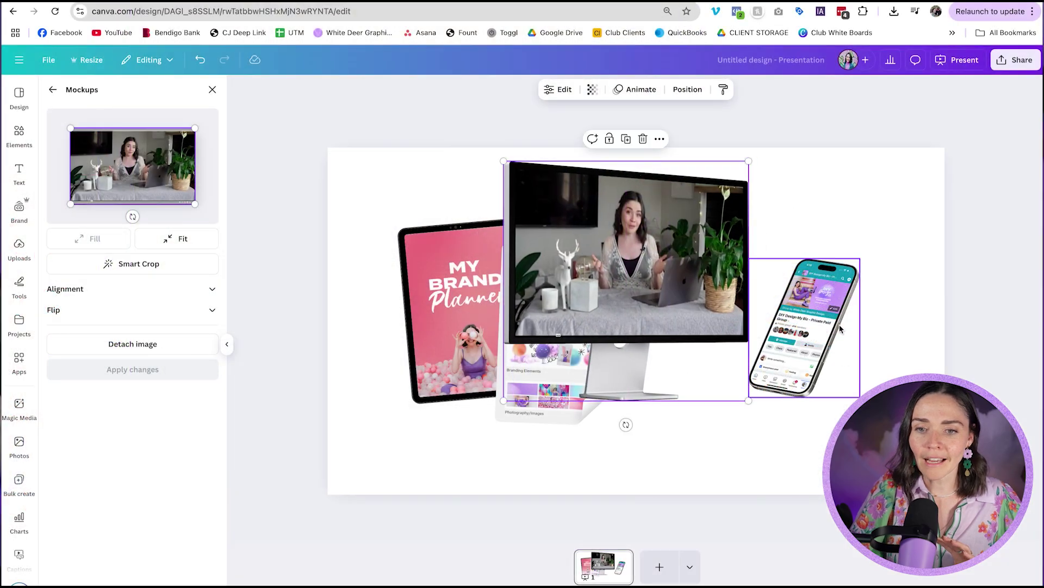
pyautogui.moveTo(816, 293); pyautogui.dragTo(750, 314)
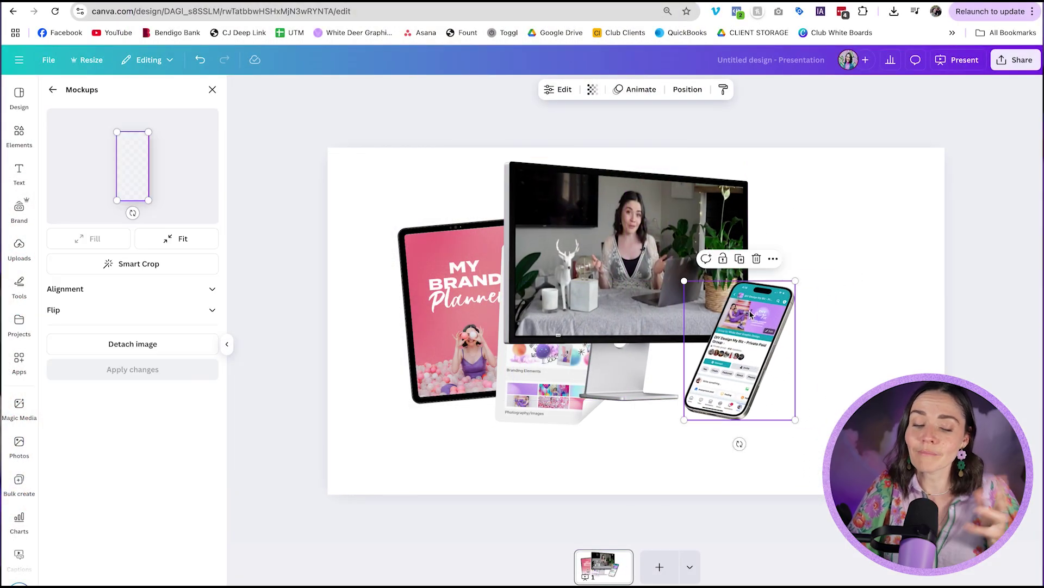
pyautogui.moveTo(739, 308); pyautogui.dragTo(765, 333)
pyautogui.hotkey('ctrl', 'z')
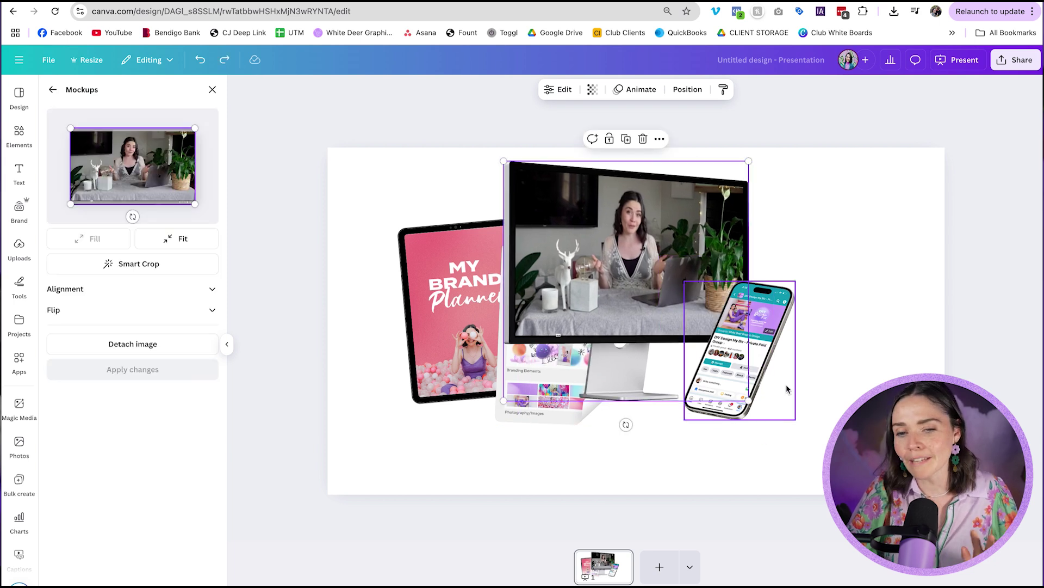
pyautogui.click(783, 324)
pyautogui.moveTo(686, 283); pyautogui.dragTo(717, 312)
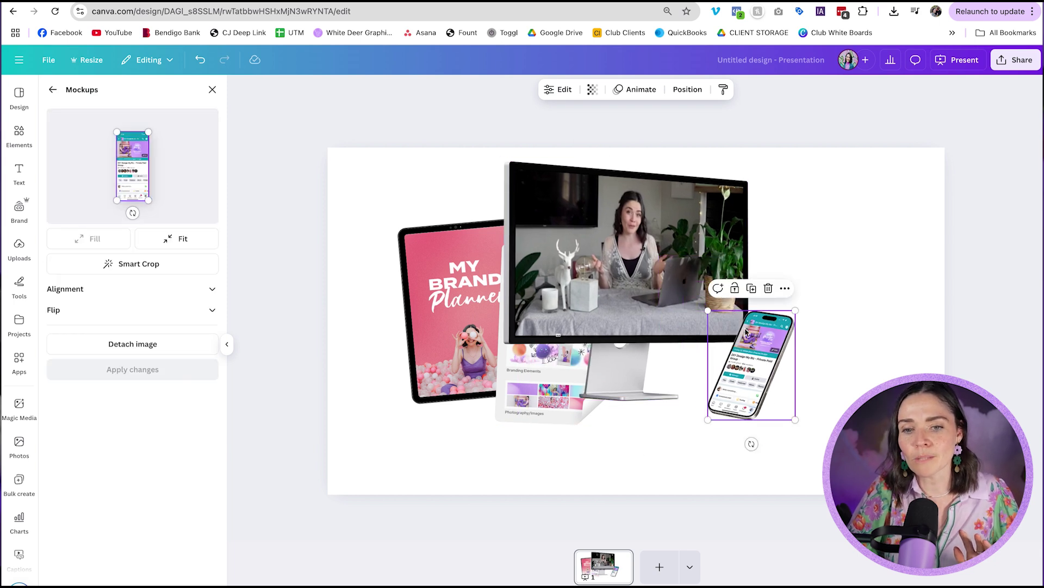
# - Move the paper mockup aside to the page's right edge, then shrink the tablet and shift it to the monitor's lower-left corner
pyautogui.click(501, 313)
pyautogui.moveTo(525, 392); pyautogui.dragTo(920, 414)
pyautogui.moveTo(487, 413); pyautogui.dragTo(529, 460)
pyautogui.moveTo(434, 275)
pyautogui.mouseDown()
pyautogui.moveTo(474, 306)
pyautogui.moveTo(449, 274)
pyautogui.mouseUp()
pyautogui.moveTo(499, 344); pyautogui.dragTo(507, 335)
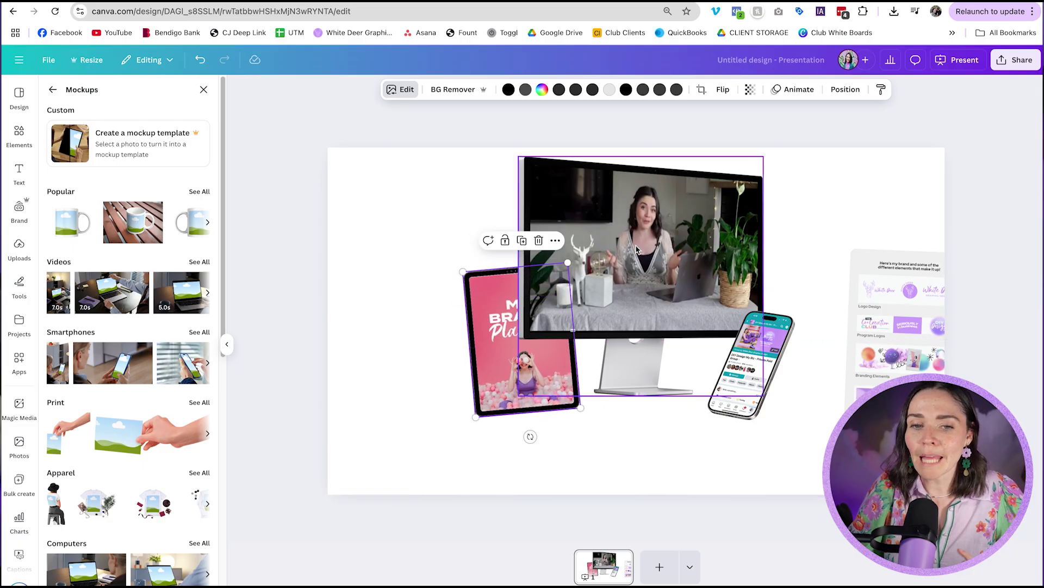
# - Bring the tablet to the top of the layer order and nudge it slightly left
pyautogui.click(847, 93)
pyautogui.click(177, 115)
pyautogui.moveTo(162, 287); pyautogui.dragTo(158, 177)
pyautogui.moveTo(551, 369); pyautogui.dragTo(543, 366)
# - Move the paper mockup back beside the tablet, layer it directly below the tablet, and shrink it to peek out from the tablet's right edge
pyautogui.moveTo(881, 375); pyautogui.dragTo(495, 390)
pyautogui.moveTo(167, 288); pyautogui.dragTo(163, 214)
pyautogui.moveTo(535, 433); pyautogui.dragTo(604, 441)
pyautogui.moveTo(649, 275); pyautogui.dragTo(602, 341)
pyautogui.moveTo(588, 426); pyautogui.dragTo(602, 387)
pyautogui.click(841, 374)
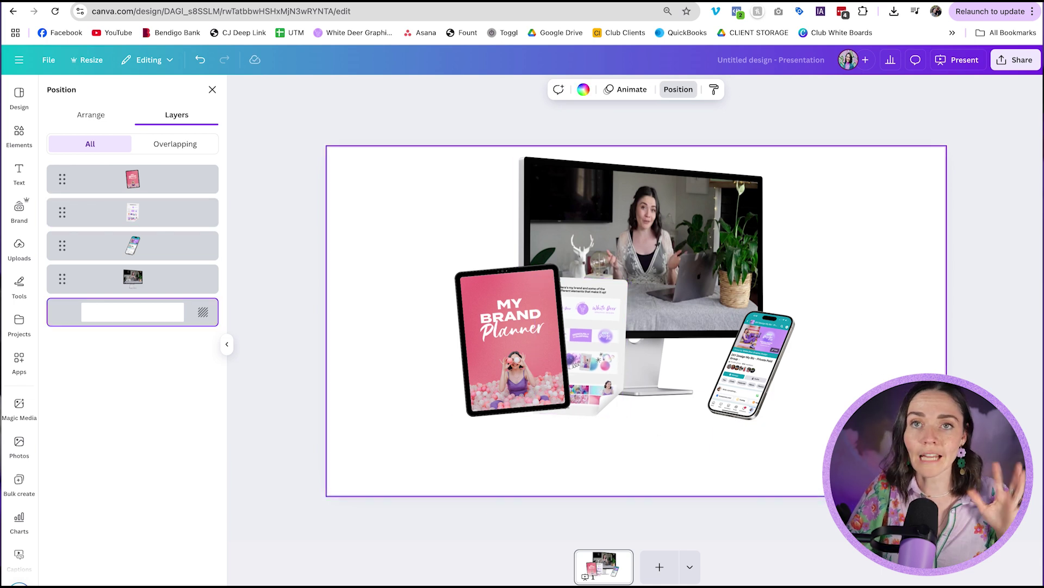
# - Select all the mockups together and move the group down to centre it vertically on the page
pyautogui.moveTo(873, 446); pyautogui.dragTo(517, 289)
pyautogui.moveTo(642, 272); pyautogui.dragTo(642, 298)
pyautogui.click(892, 317)
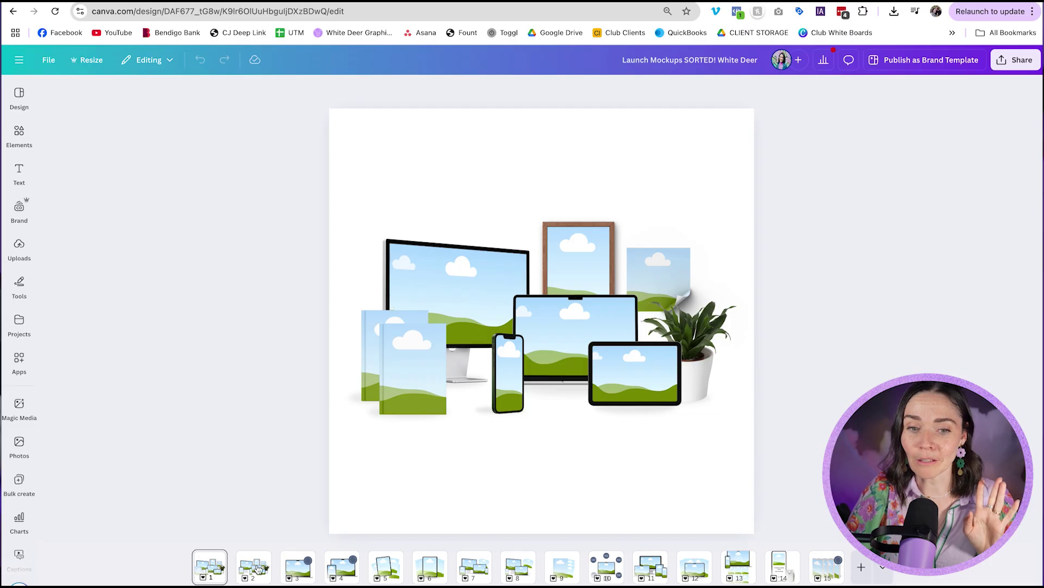
# - Browse the pages of the Launch Mockups SORTED! design to examine its ready-made device and book mockup layouts
pyautogui.click(257, 569)
pyautogui.press('Down')
pyautogui.press('Down')
pyautogui.press('Down')
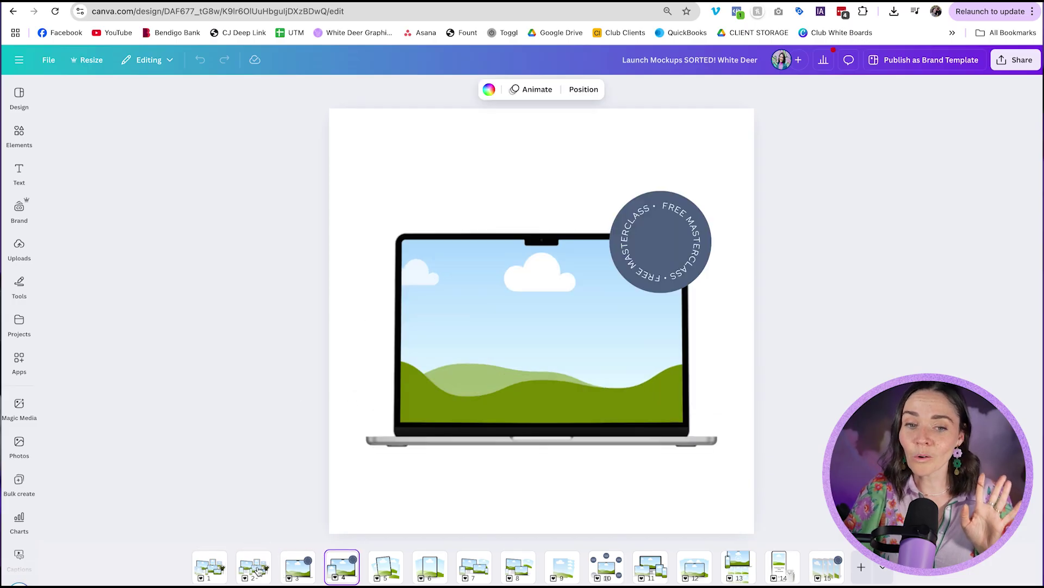
pyautogui.press('Down')
pyautogui.press('Down')
pyautogui.press('Down')
pyautogui.press('Down')
pyautogui.press('Down')
pyautogui.press('Down')
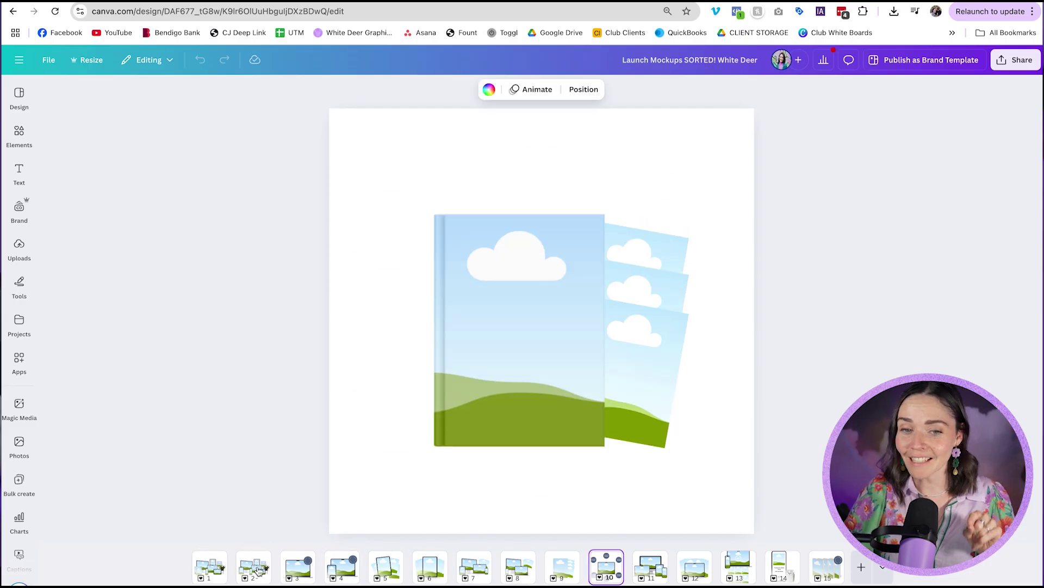
pyautogui.press('Down')
pyautogui.press('Down')
pyautogui.press('Down')
pyautogui.press('Down')
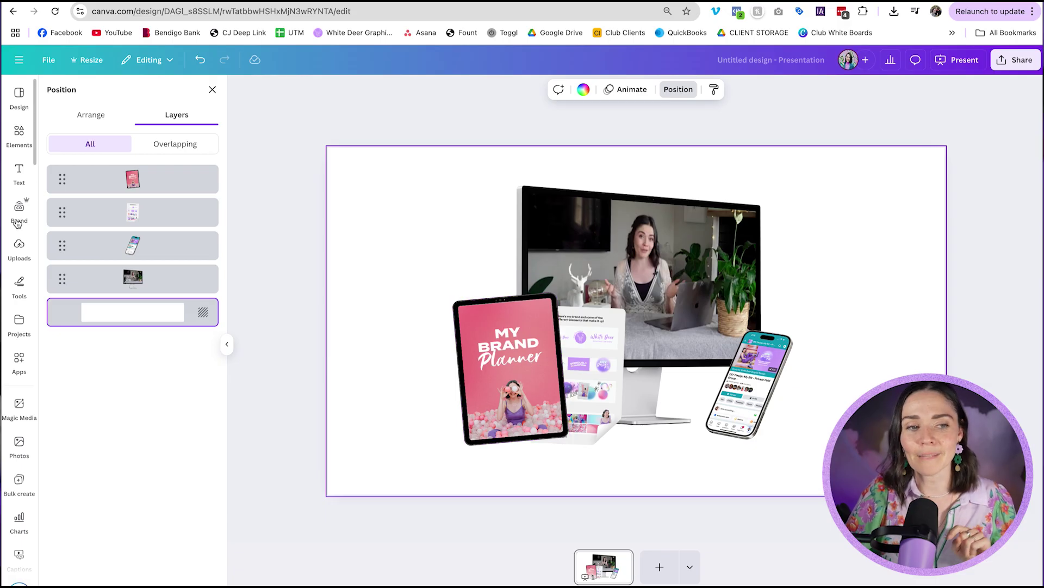
# - Replace the planner cover in the tablet frame with the uploaded "Your WHY" page
pyautogui.click(19, 252)
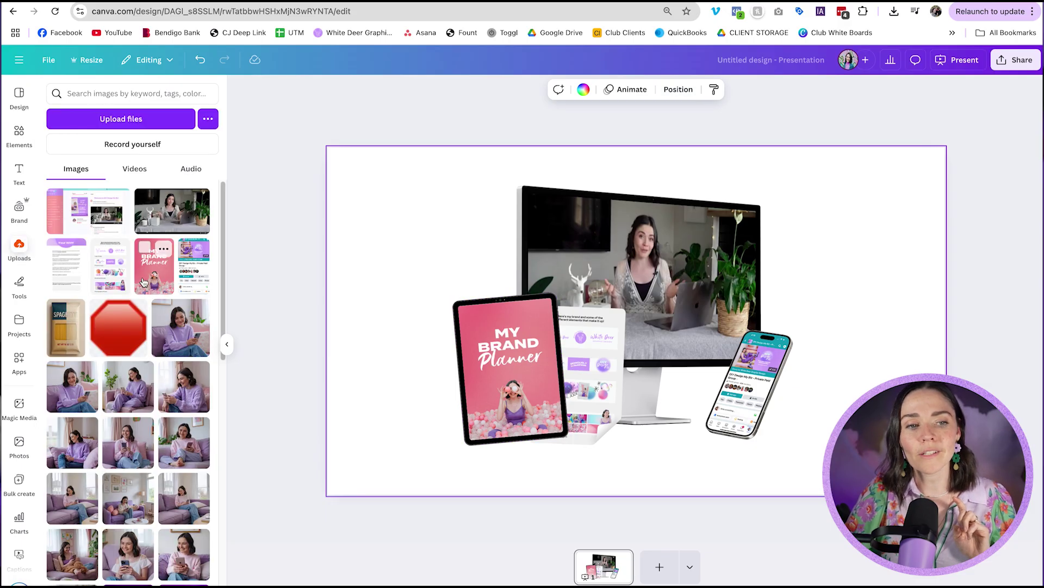
pyautogui.moveTo(71, 272); pyautogui.dragTo(479, 332)
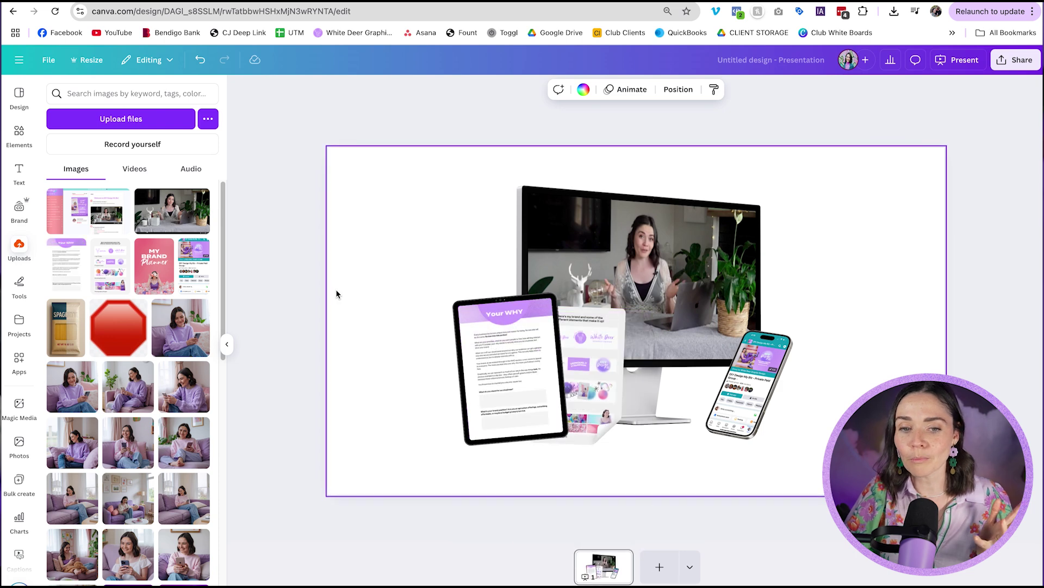
# - Replace the monitor's image with the uploaded photo of the woman in a purple jumper holding a phone, and reposition its crop to show her head
pyautogui.moveTo(70, 269)
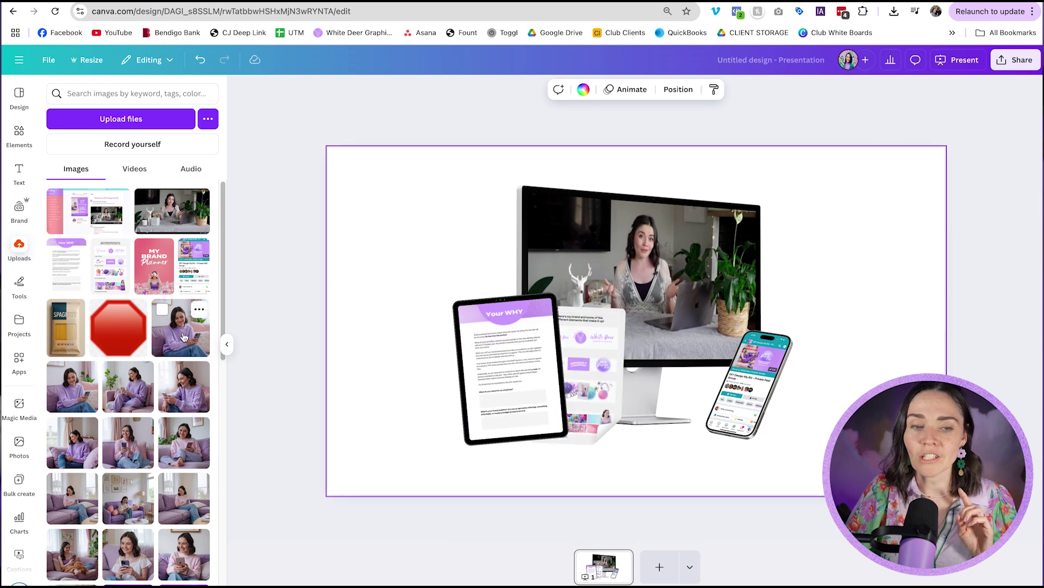
pyautogui.moveTo(183, 334); pyautogui.dragTo(637, 236)
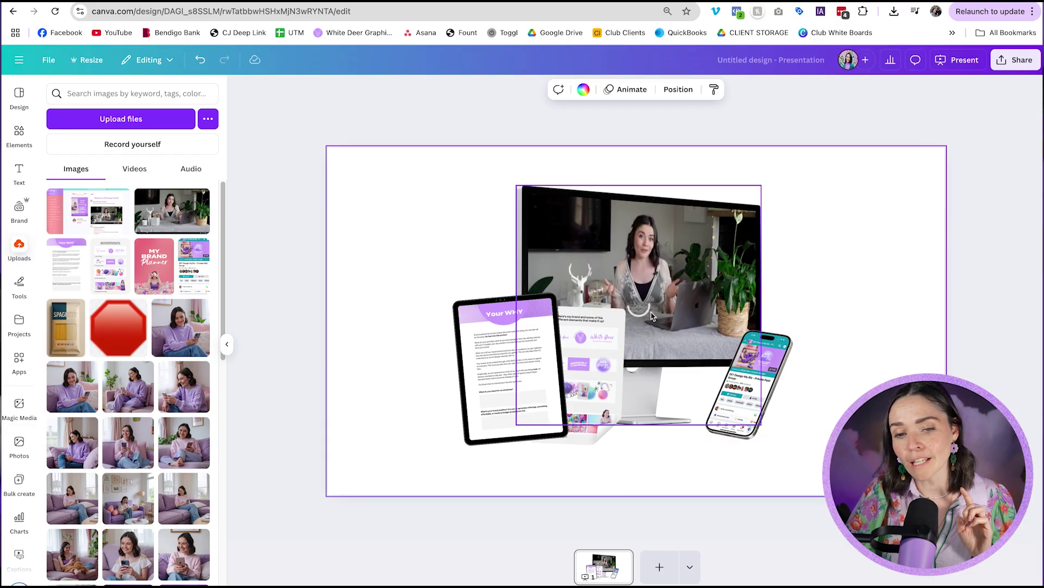
pyautogui.click(692, 246)
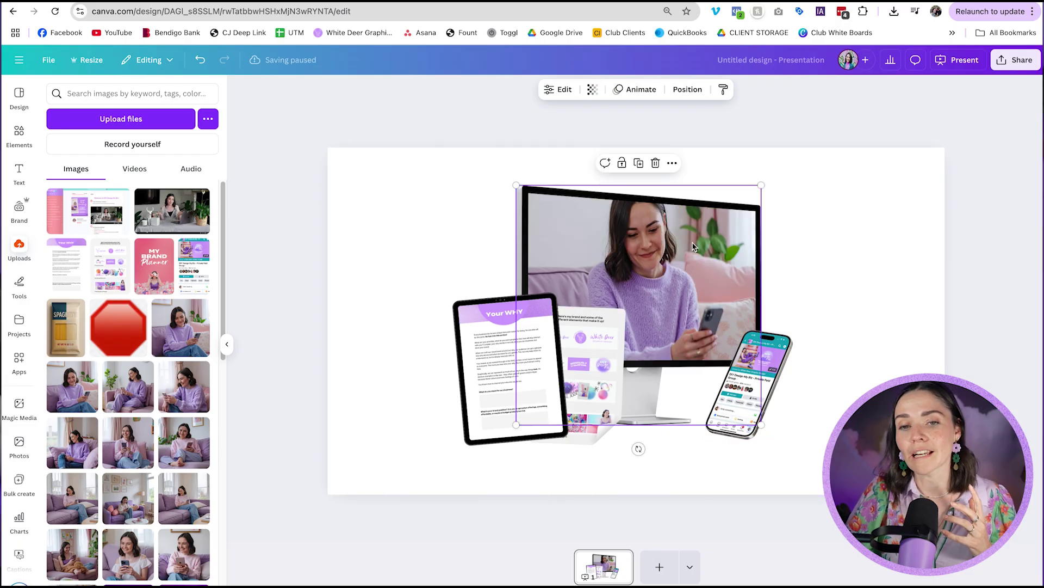
pyautogui.click(552, 92)
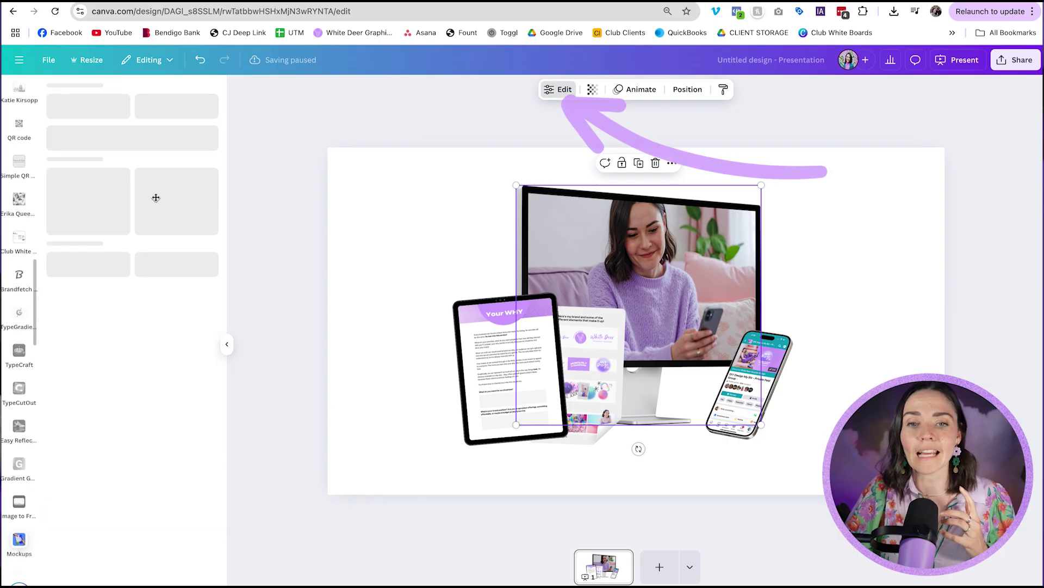
pyautogui.moveTo(148, 145); pyautogui.dragTo(142, 155)
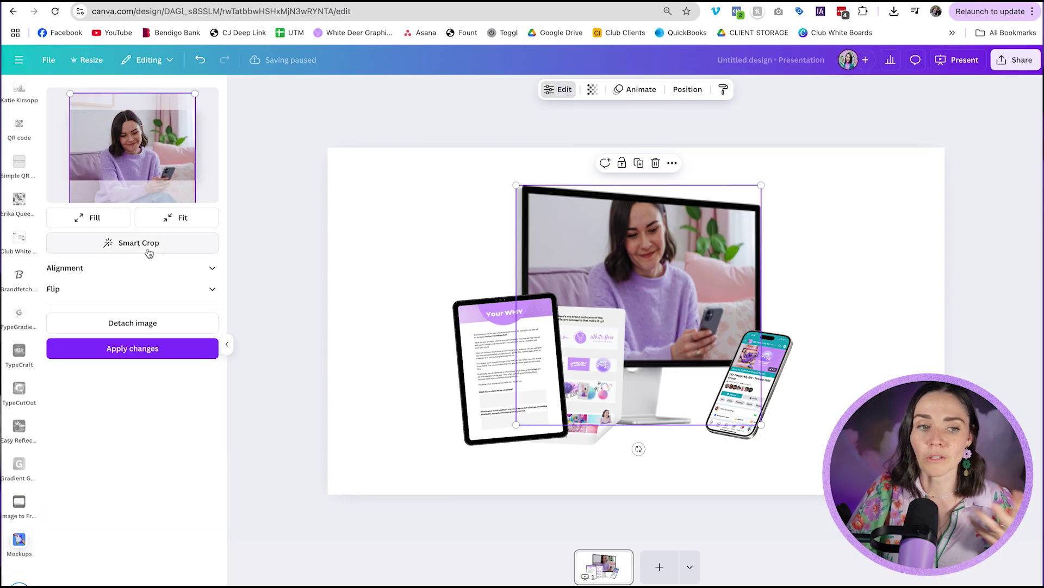
pyautogui.click(134, 349)
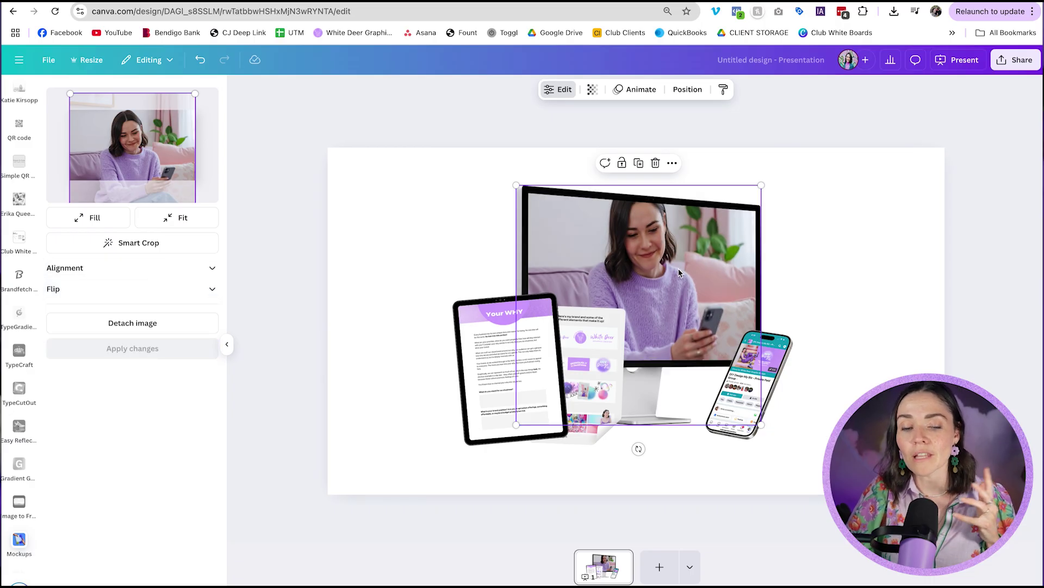
pyautogui.click(366, 250)
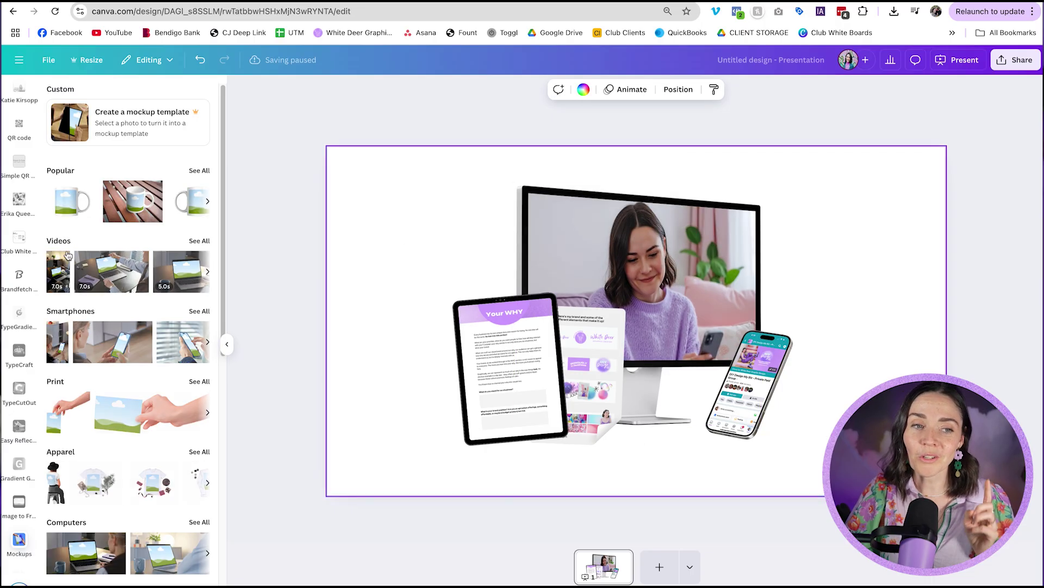
# - Try another uploaded photo of the woman in the purple jumper on the monitor mockup
pyautogui.scroll(10, 16, 127)
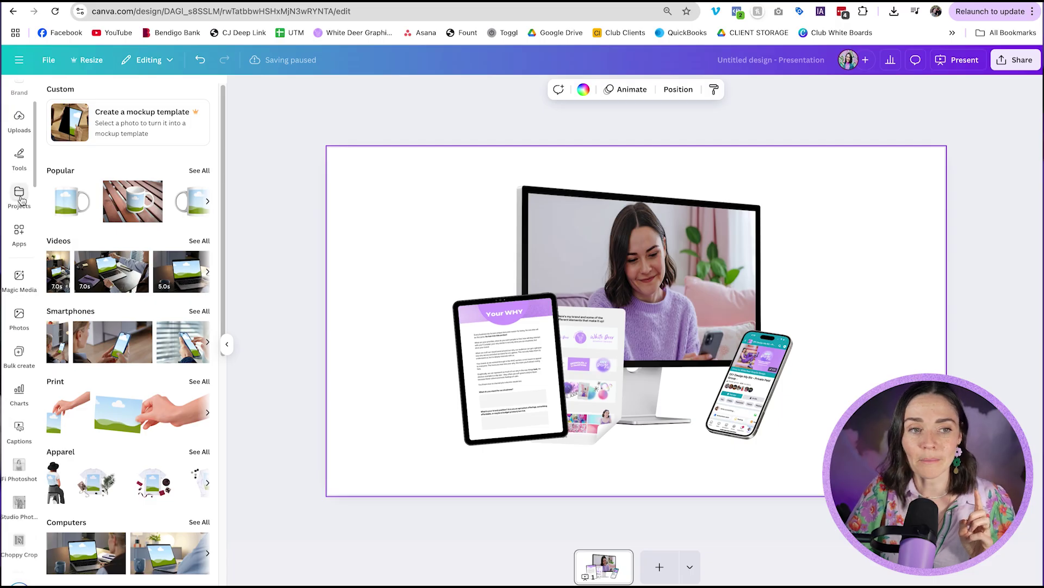
pyautogui.scroll(3, 27, 269)
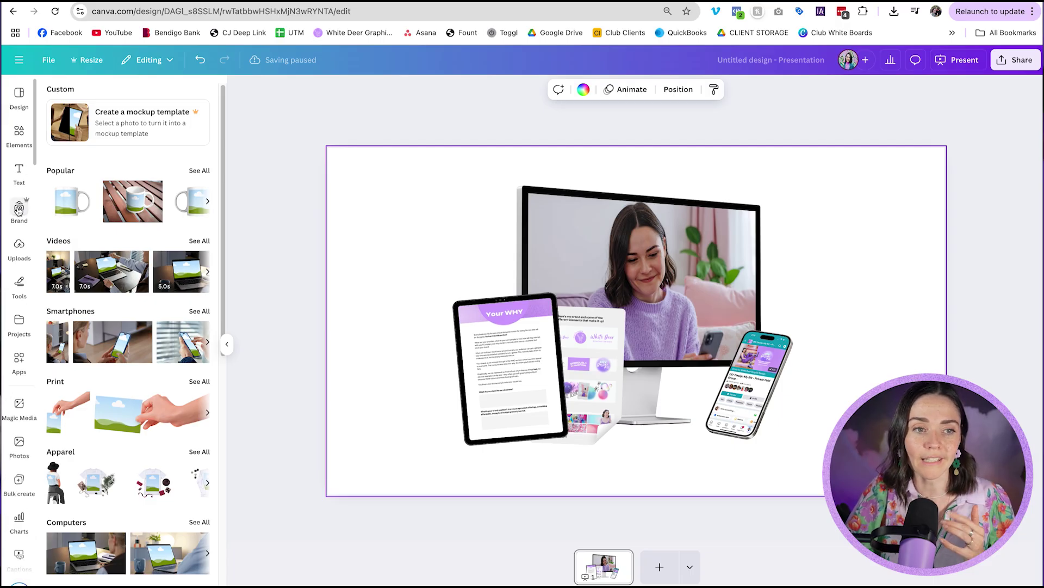
pyautogui.click(19, 249)
pyautogui.moveTo(182, 387); pyautogui.dragTo(740, 304)
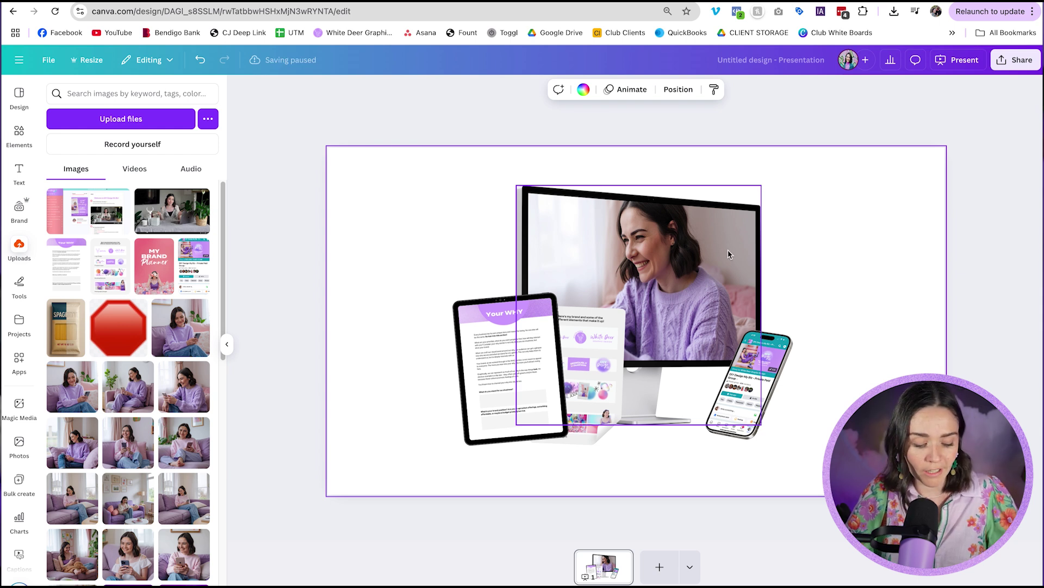
# - Undo the image swaps back to the course video screenshot on the monitor and the My Brand Planner cover on the tablet
pyautogui.hotkey('ctrl', 'z')
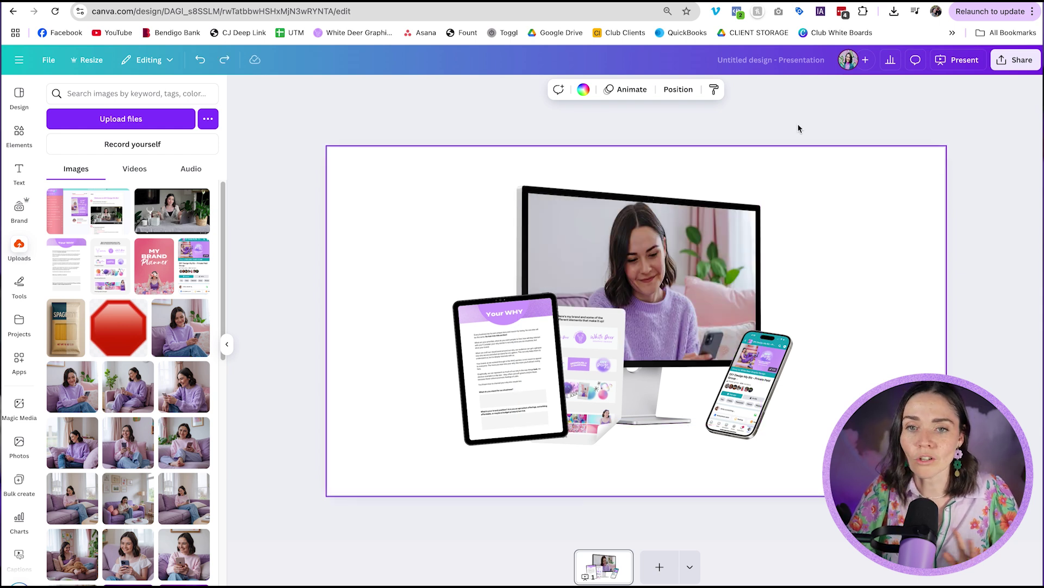
pyautogui.click(201, 62)
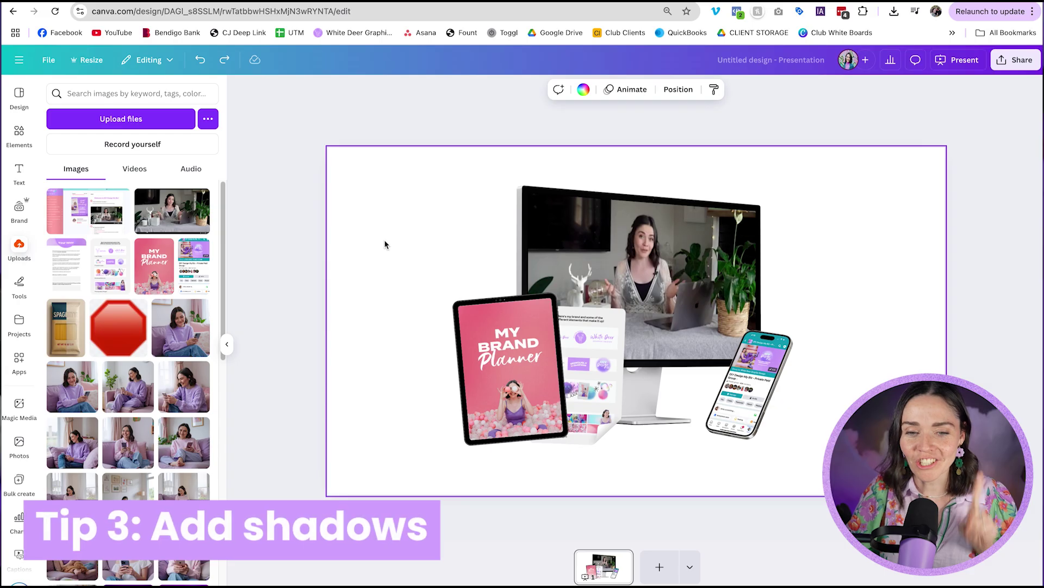
# - Search the elements for "shadow" and browse all the matching graphics for a soft oval shadow
pyautogui.click(748, 412)
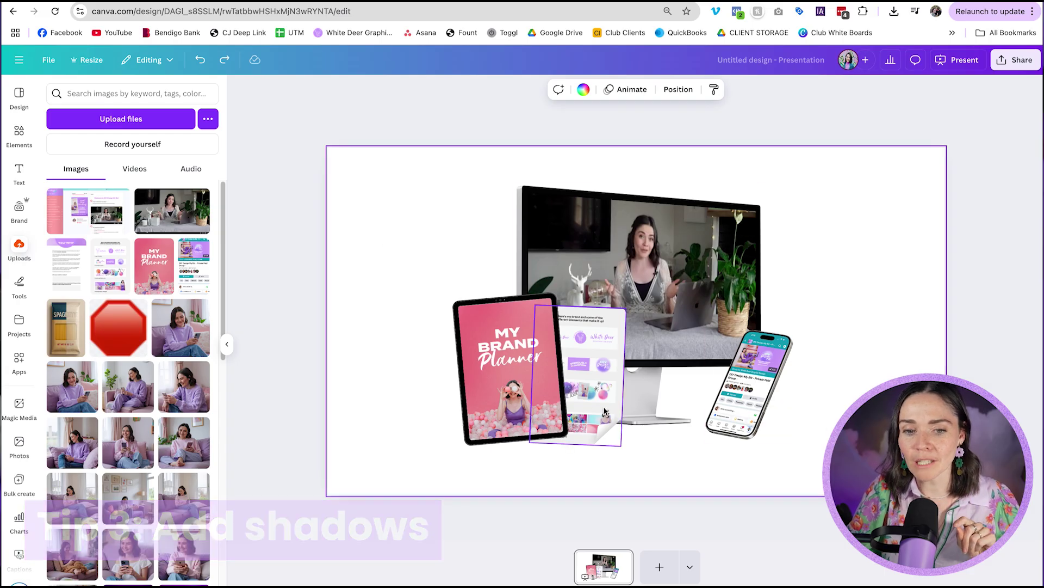
pyautogui.click(20, 136)
pyautogui.doubleClick(100, 91)
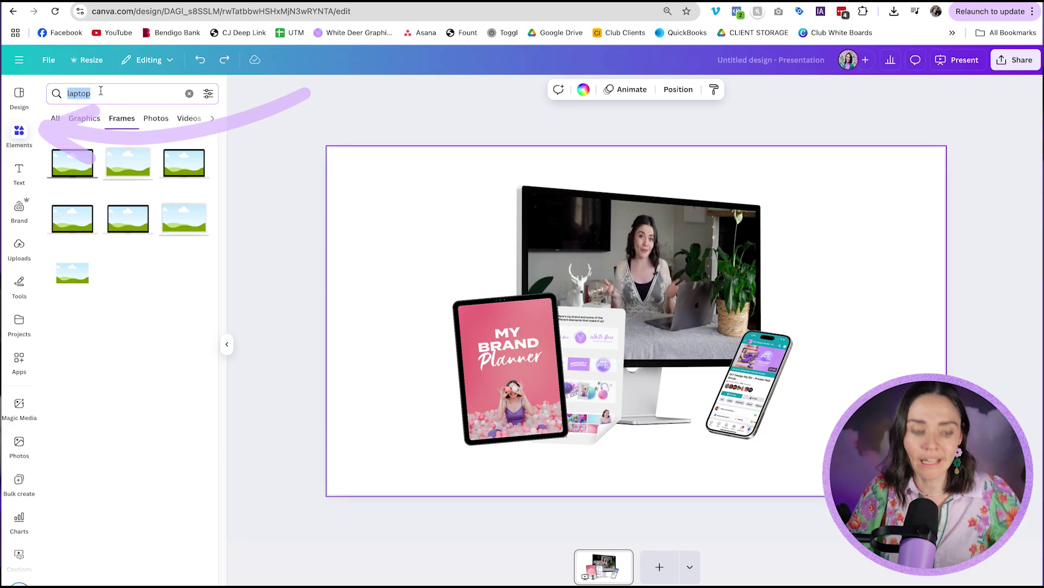
pyautogui.write('shadow')
pyautogui.press('Return')
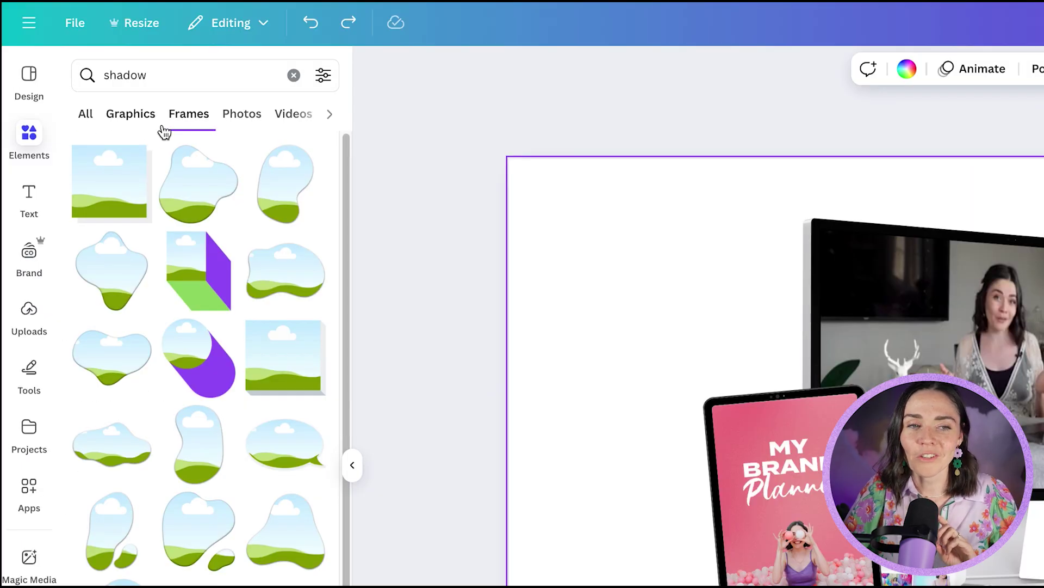
pyautogui.click(88, 120)
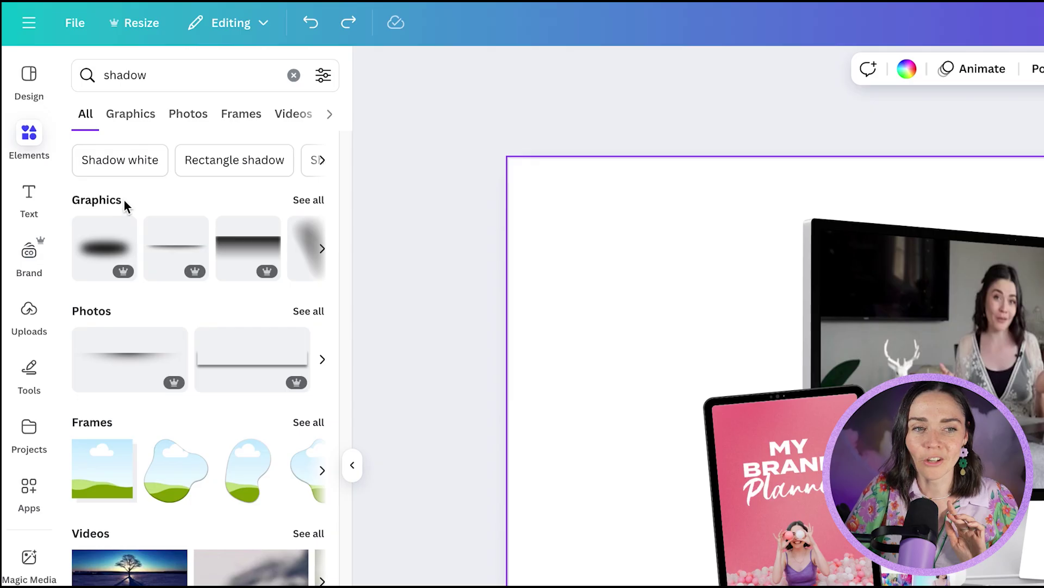
pyautogui.click(303, 201)
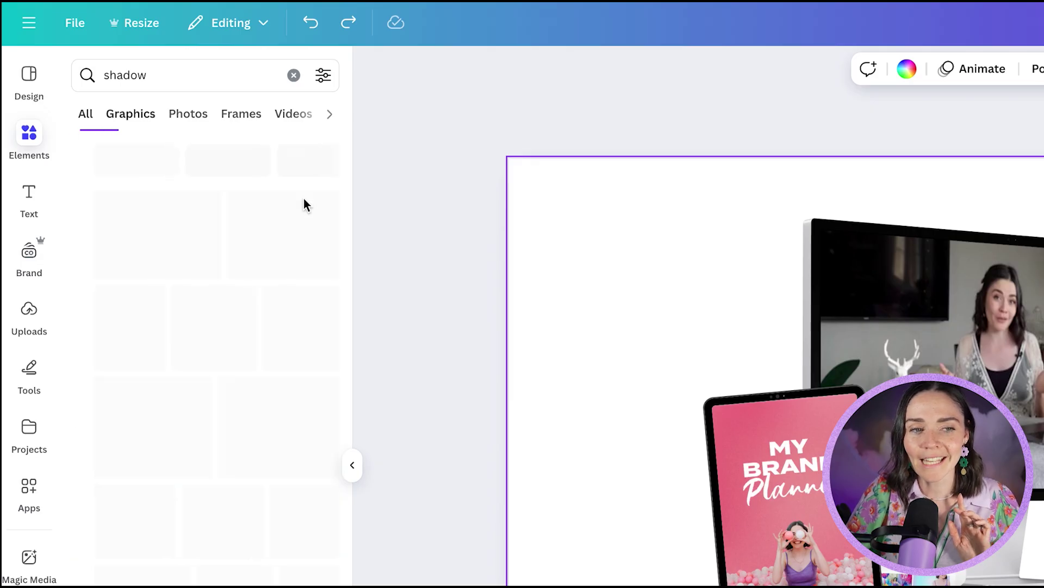
pyautogui.scroll(-2, 104, 346)
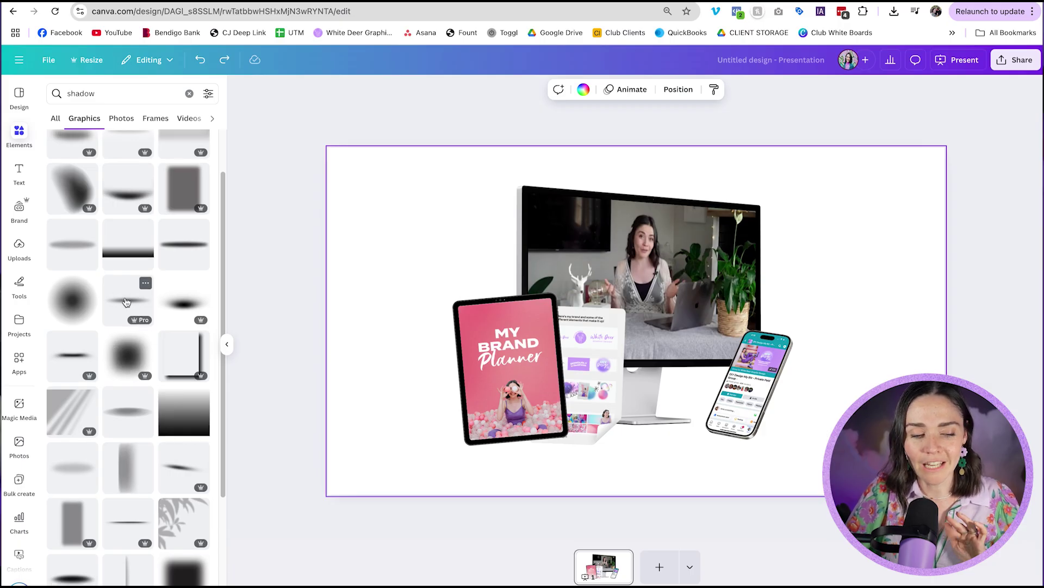
pyautogui.scroll(-5, 125, 301)
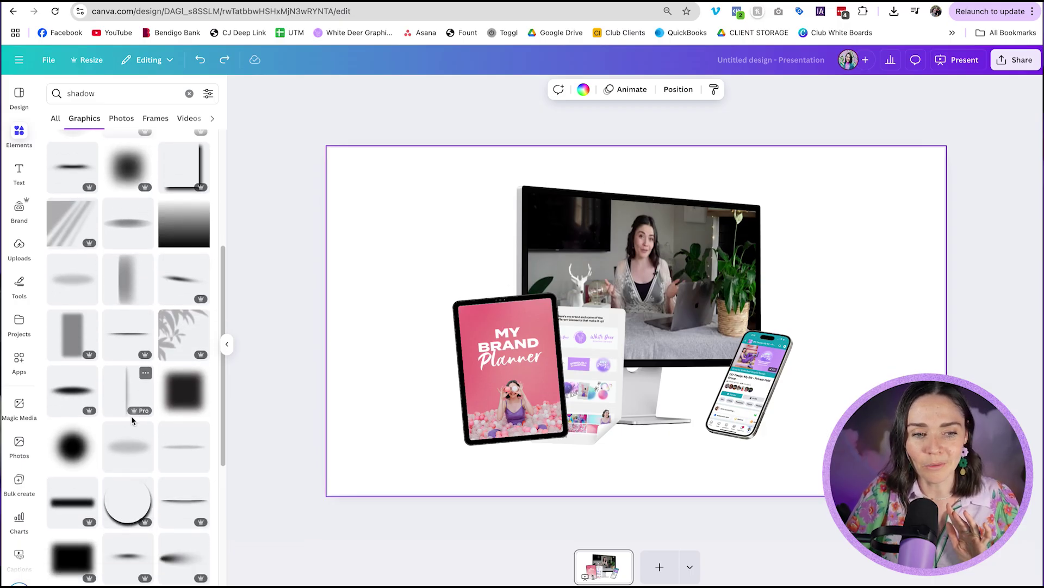
pyautogui.scroll(-3, 75, 403)
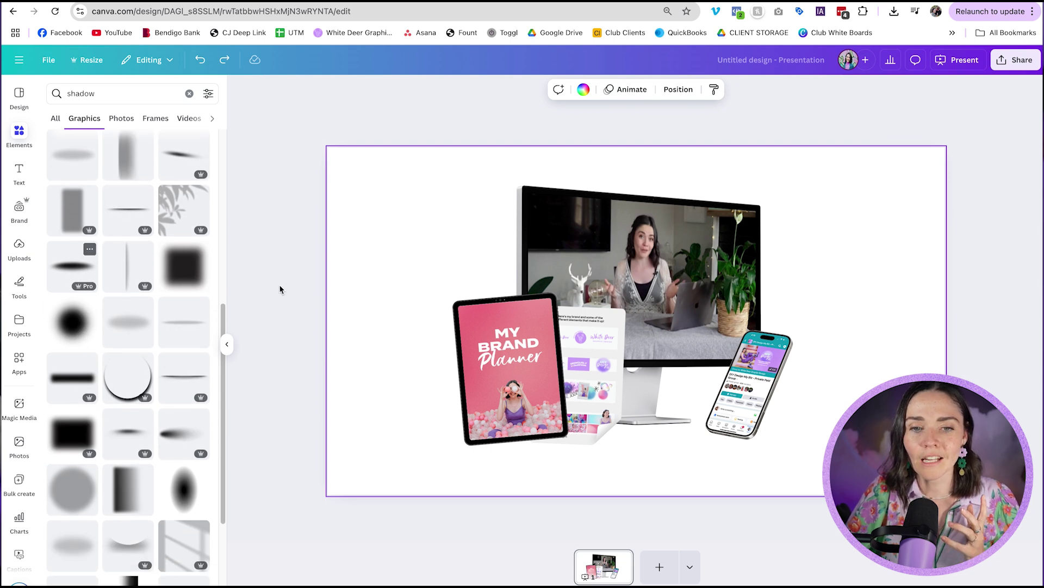
pyautogui.moveTo(576, 321); pyautogui.dragTo(438, 211)
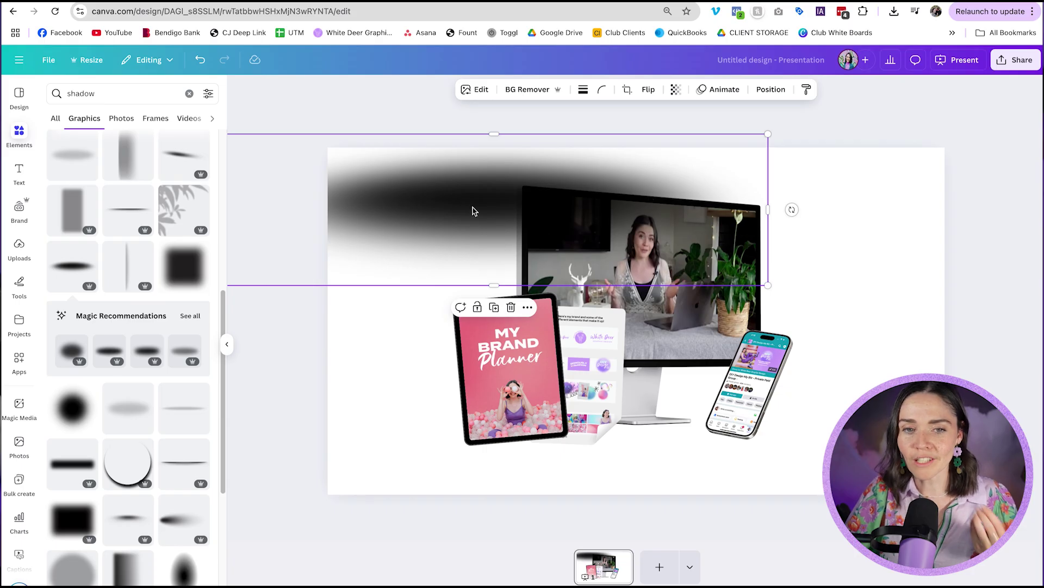
pyautogui.moveTo(760, 135); pyautogui.dragTo(582, 441)
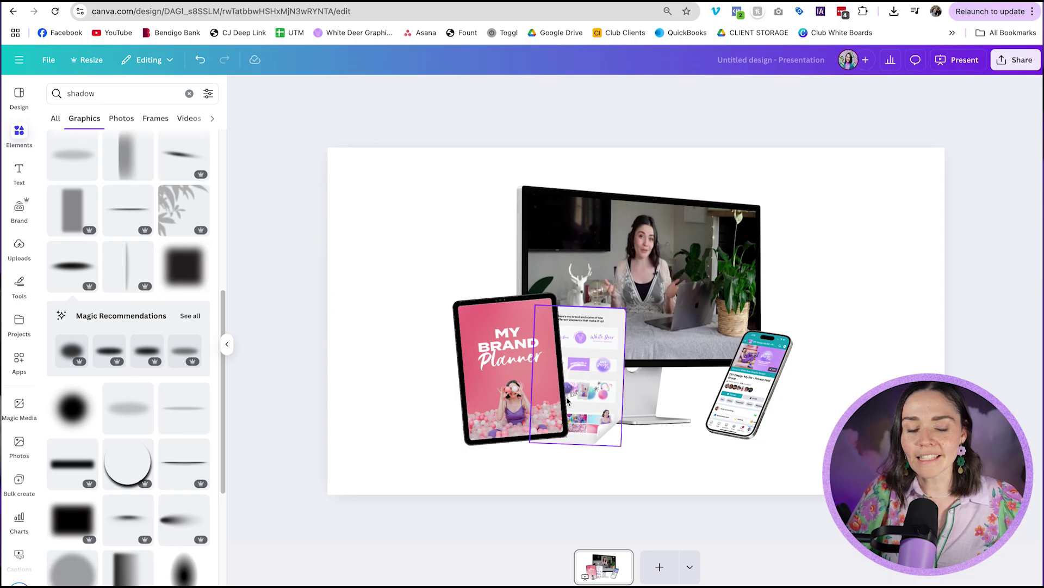
pyautogui.moveTo(596, 391)
pyautogui.mouseDown()
pyautogui.moveTo(584, 363)
pyautogui.moveTo(584, 378)
pyautogui.mouseUp()
pyautogui.hotkey('ctrl', 'z')
# - Add the dark blurred oval shadow graphic, shrink it to slightly wider than the tablet, and place it under the tablet's bottom edge
pyautogui.click(66, 275)
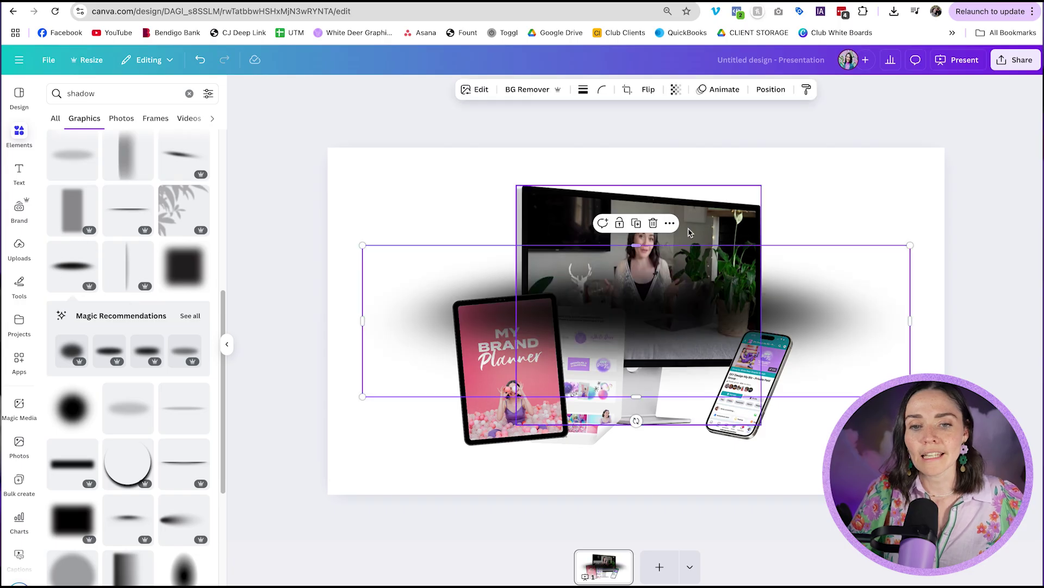
pyautogui.moveTo(908, 243); pyautogui.dragTo(501, 322)
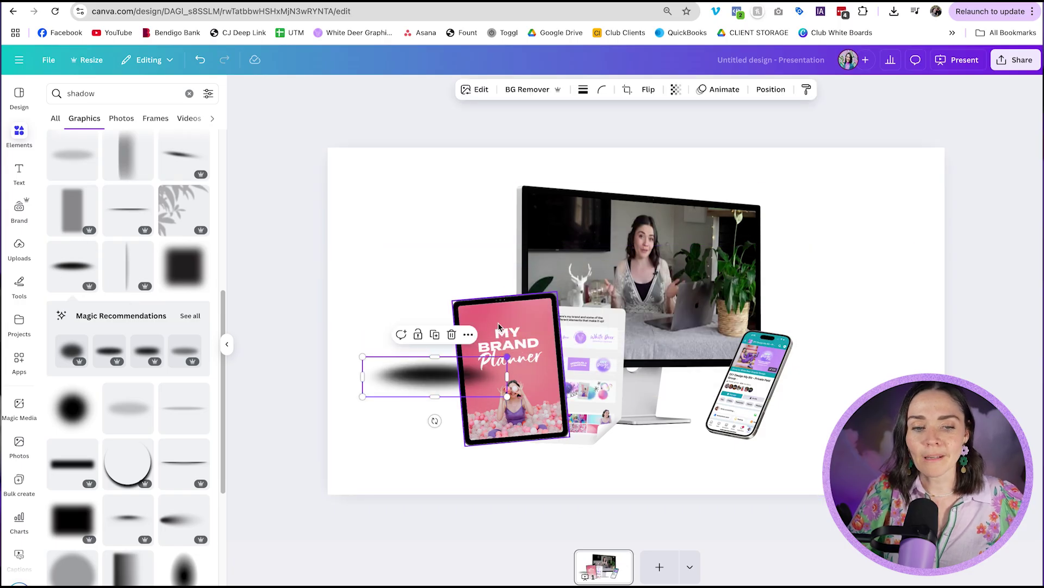
pyautogui.moveTo(435, 375); pyautogui.dragTo(625, 352)
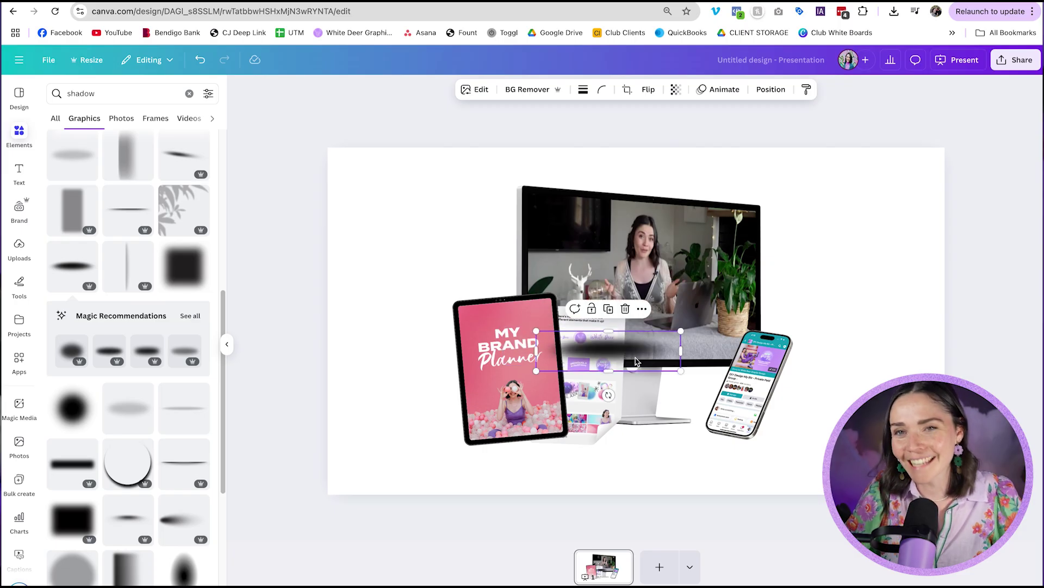
pyautogui.moveTo(637, 362); pyautogui.dragTo(552, 449)
# - Try the shadow at the back of the layer stack, and settle it directly below the paper mockup's layer
pyautogui.click(771, 89)
pyautogui.moveTo(174, 180); pyautogui.dragTo(184, 314)
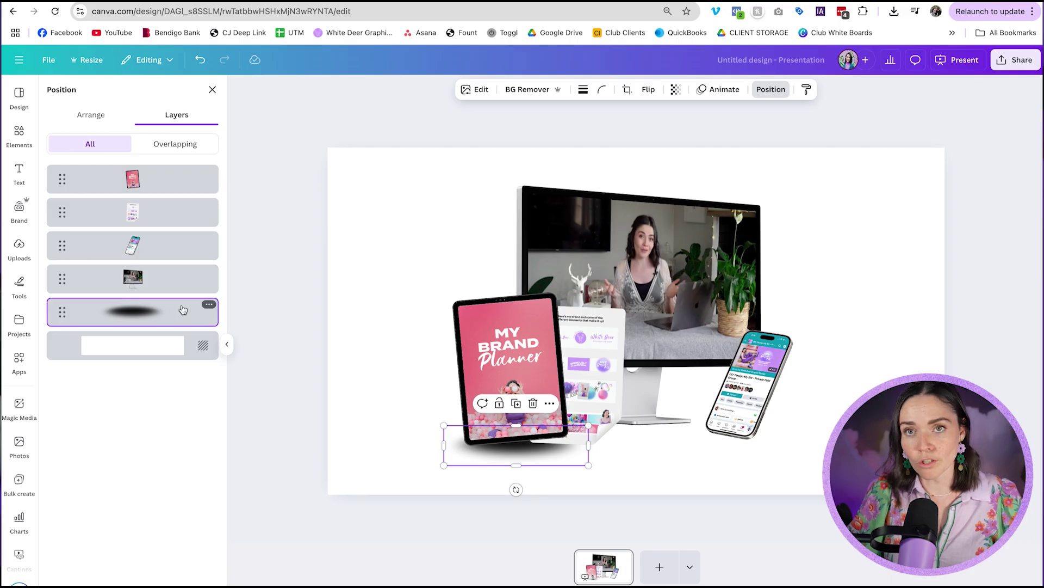
pyautogui.hotkey('ctrl', 'z')
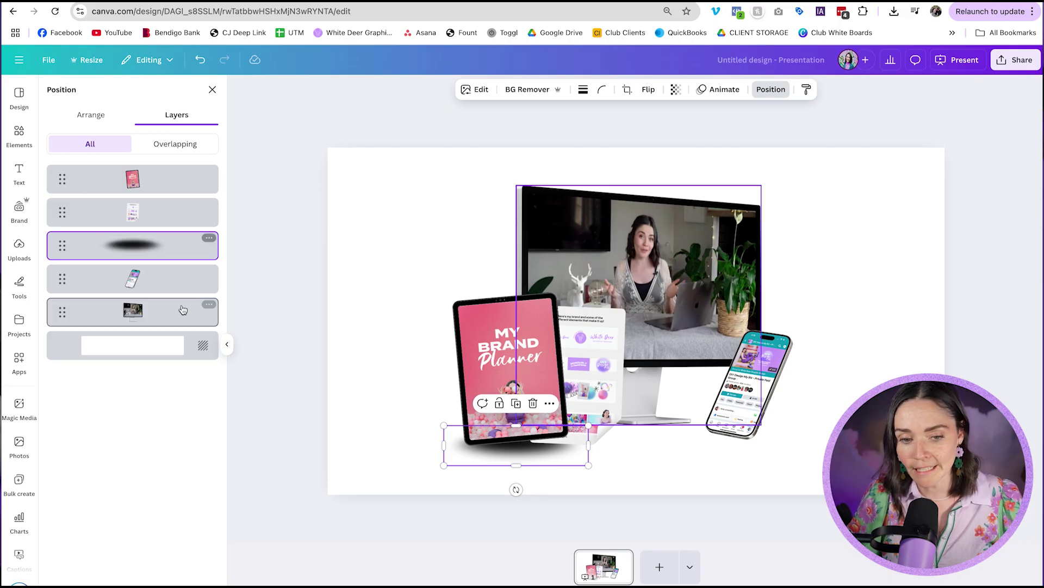
pyautogui.hotkey('ctrl', 'z')
pyautogui.hotkey('ctrl', 'shift', 'z')
pyautogui.hotkey('ctrl', 'z')
pyautogui.hotkey('ctrl', 'shift', 'z')
pyautogui.hotkey('ctrl', 'z')
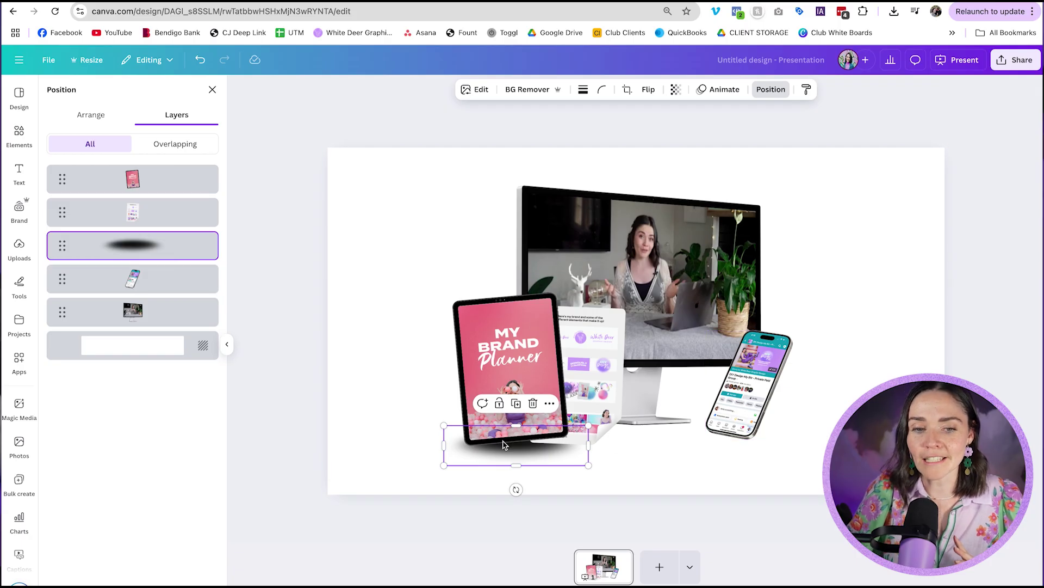
# - Lower the opacity of the tablet's shadow to soften it
pyautogui.click(676, 91)
pyautogui.moveTo(674, 132); pyautogui.dragTo(643, 136)
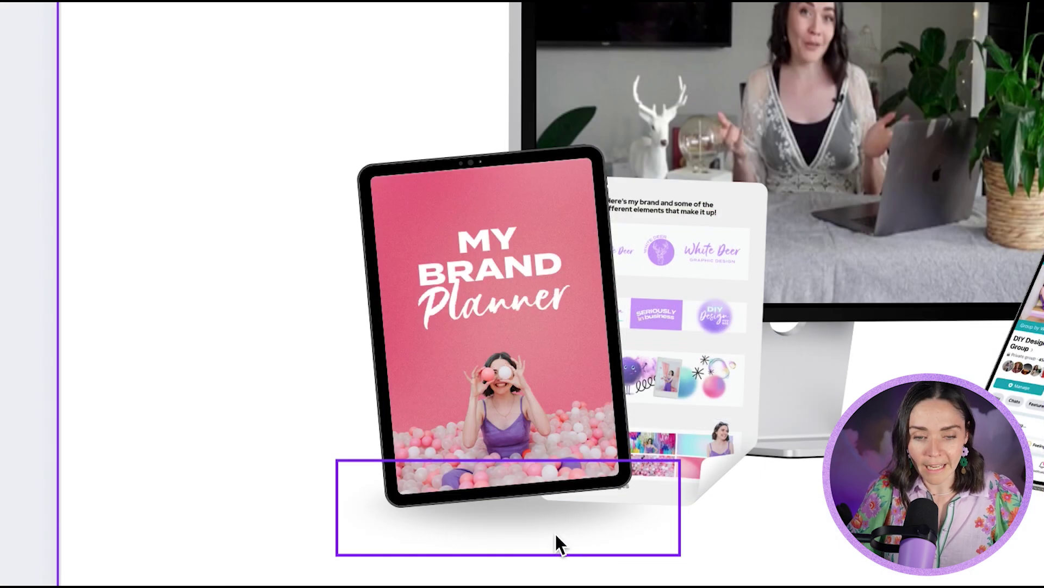
# - Duplicate the softened shadow beneath the paper, monitor and phone mockups, layering the copies behind the devices
pyautogui.click(554, 531)
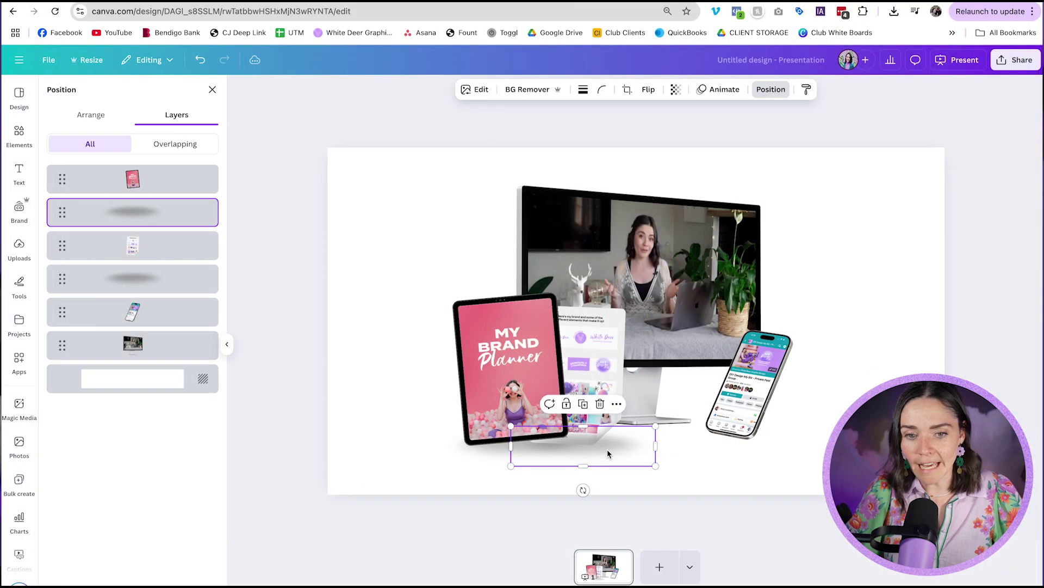
pyautogui.hotkey('ctrl', '[')
pyautogui.hotkey('ctrl', '[')
pyautogui.moveTo(607, 451); pyautogui.dragTo(759, 443)
pyautogui.click(819, 444)
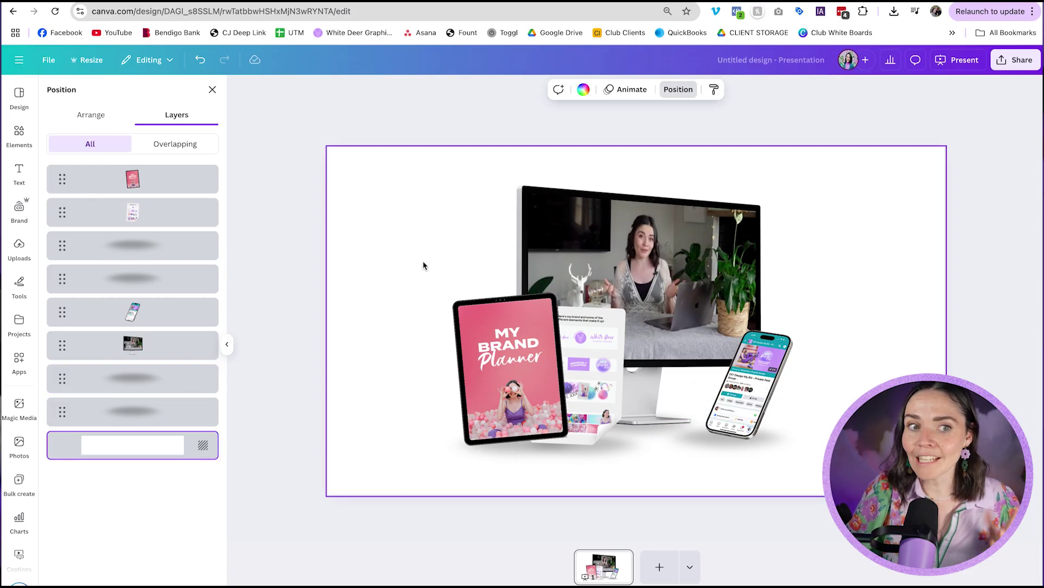
# - Search the elements library for "desk" and show all matching photos
pyautogui.click(19, 133)
pyautogui.click(106, 96)
pyautogui.write('desk')
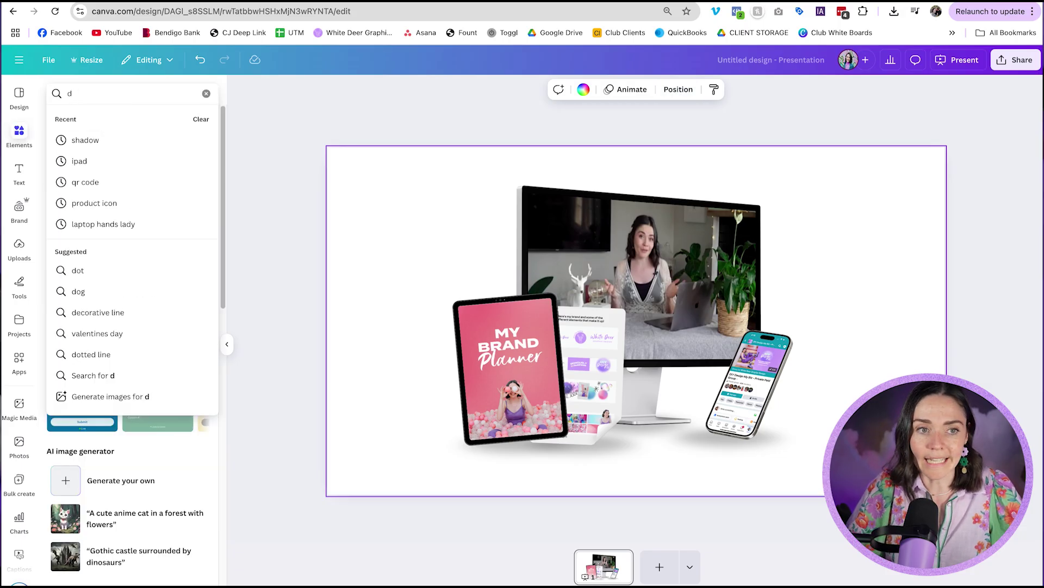
pyautogui.press('Return')
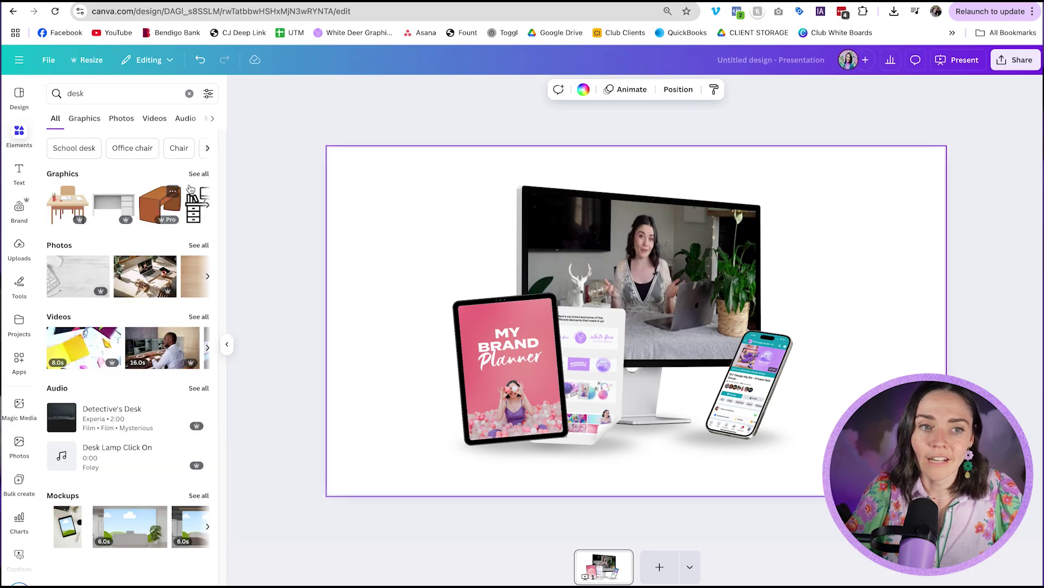
pyautogui.click(201, 246)
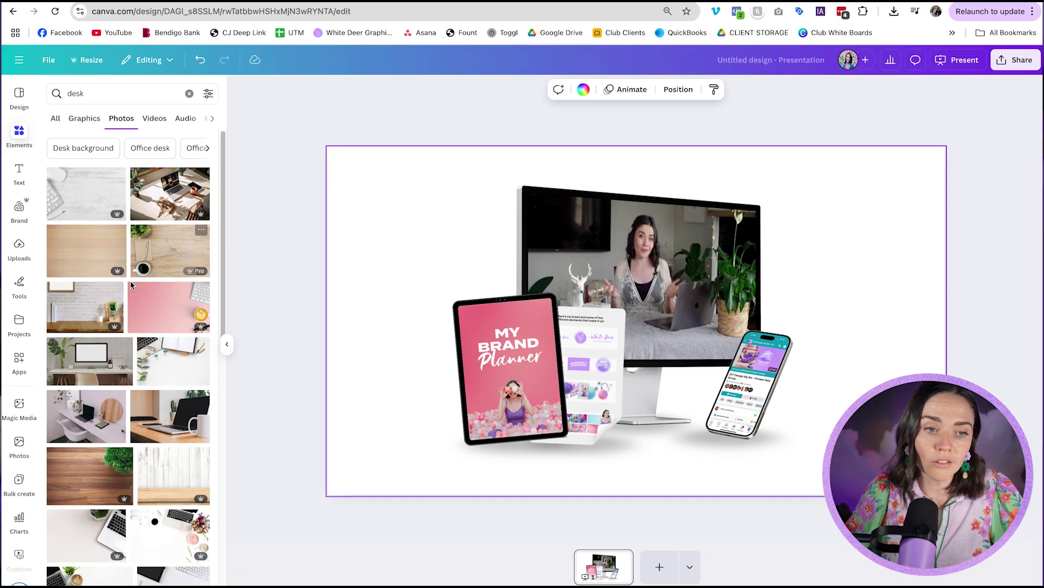
# - Add the photo of a light wooden tabletop against white wood planks and set it as the page background
pyautogui.scroll(-1, 172, 422)
pyautogui.click(171, 422)
pyautogui.moveTo(566, 294); pyautogui.dragTo(422, 229)
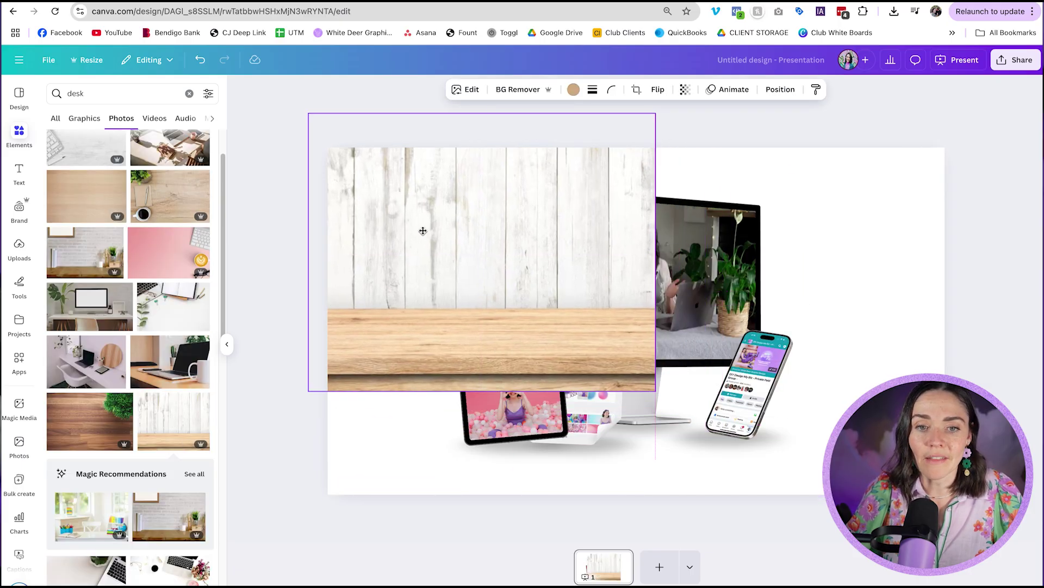
pyautogui.rightClick(422, 230)
pyautogui.click(443, 521)
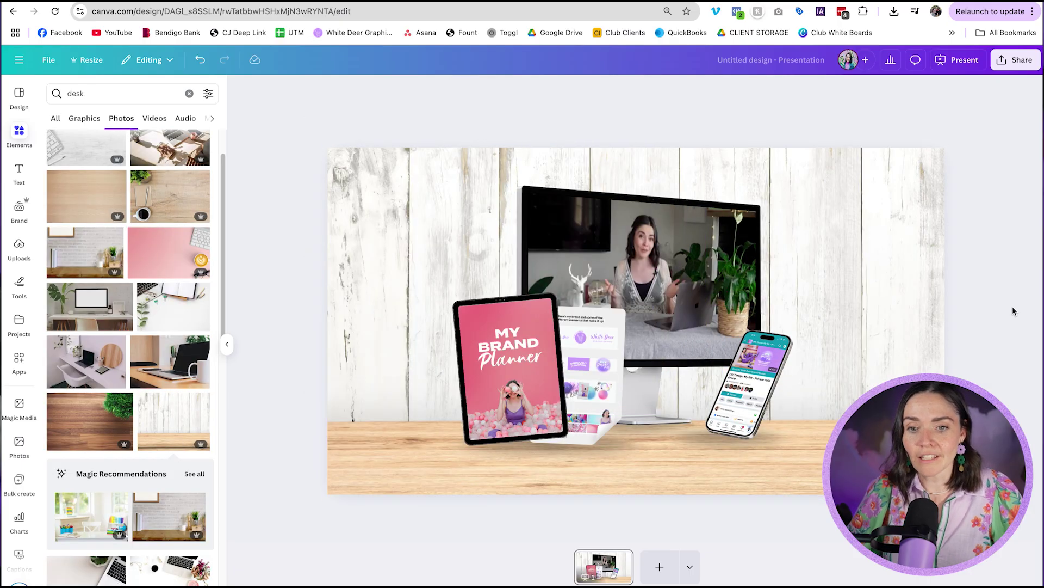
# - Select all the device mockups and their shadows, and move them down so they rest on the wooden tabletop
pyautogui.moveTo(964, 242); pyautogui.dragTo(533, 481)
pyautogui.hotkey('shift', 'Down')
pyautogui.hotkey('shift', 'Down')
pyautogui.hotkey('shift', 'Down')
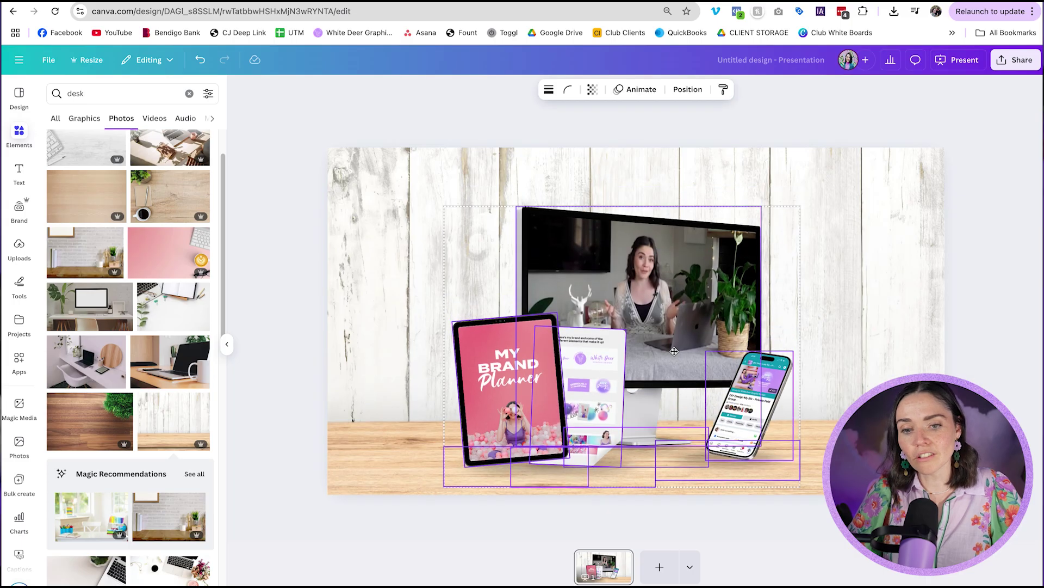
pyautogui.click(955, 344)
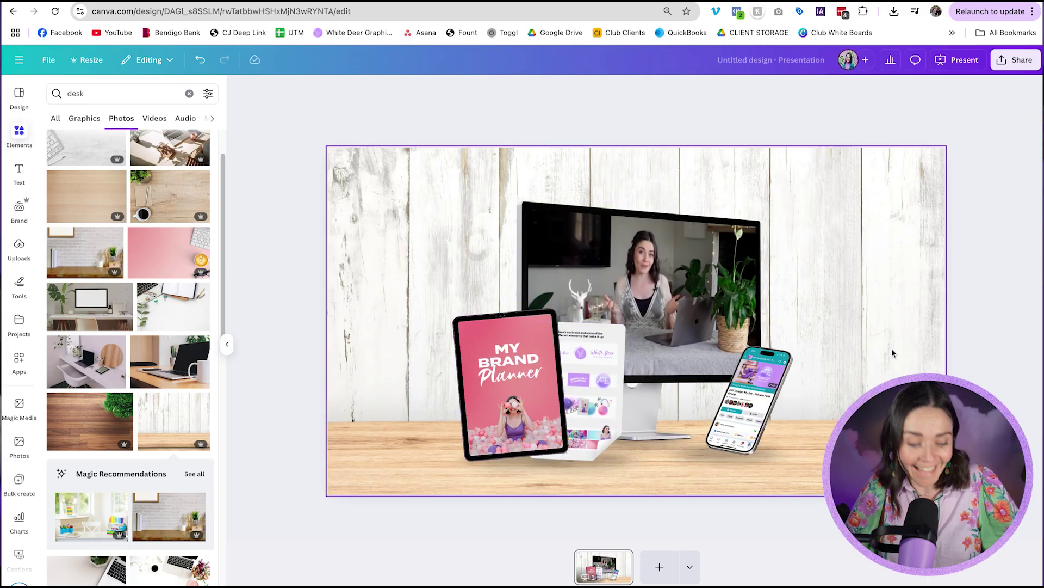
# - Undo the mockups' repositioning and the added desk background photo
pyautogui.hotkey('ctrl', 'z')
pyautogui.hotkey('ctrl', 'z')
pyautogui.hotkey('ctrl', 'z')
pyautogui.hotkey('ctrl', 'z')
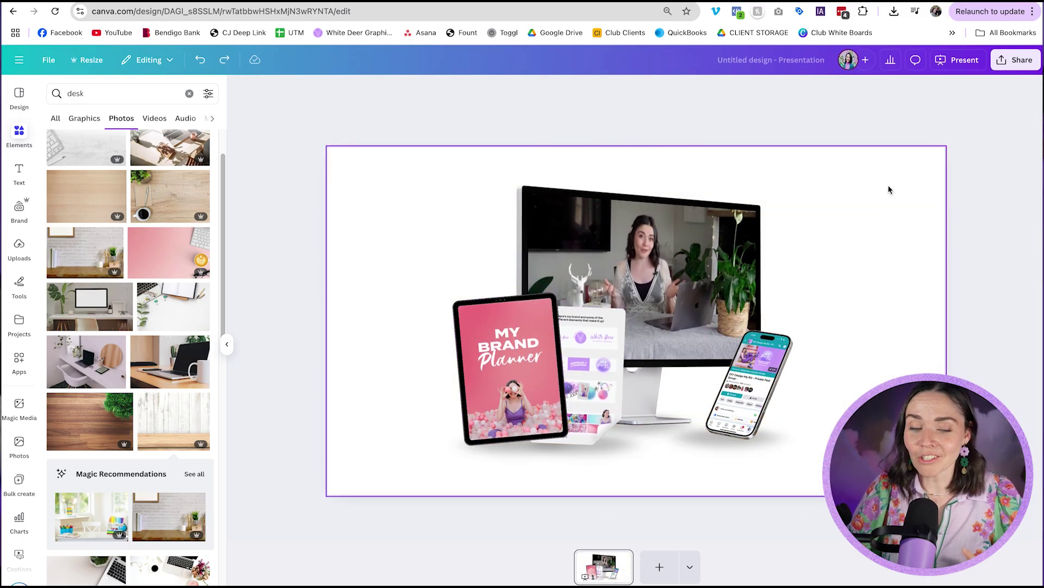
# - Select all the mockups and shadows, and set up a download of only that selection as a PNG with transparent background
pyautogui.click(1015, 59)
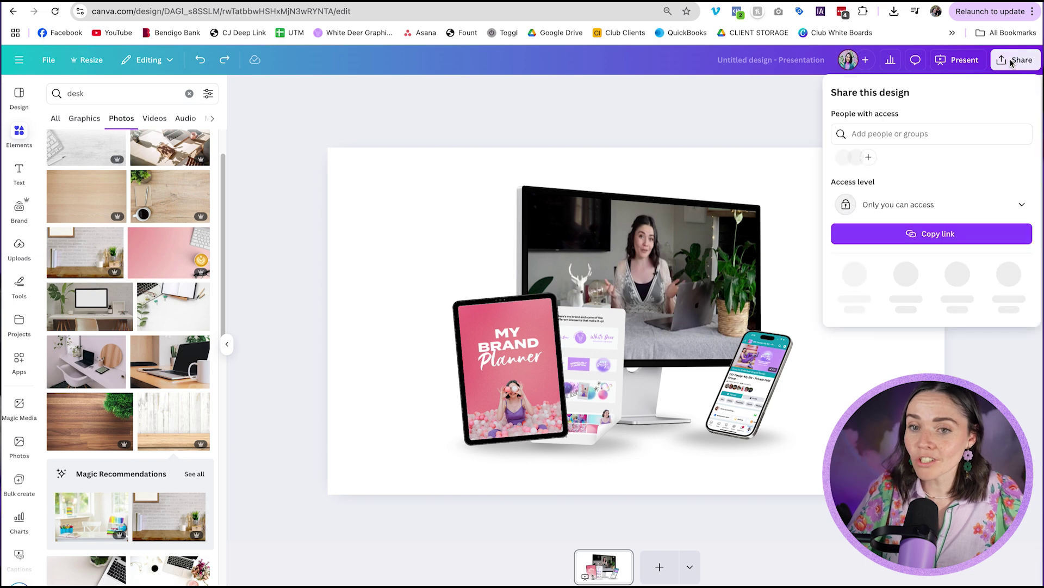
pyautogui.click(798, 201)
pyautogui.moveTo(855, 173); pyautogui.dragTo(395, 490)
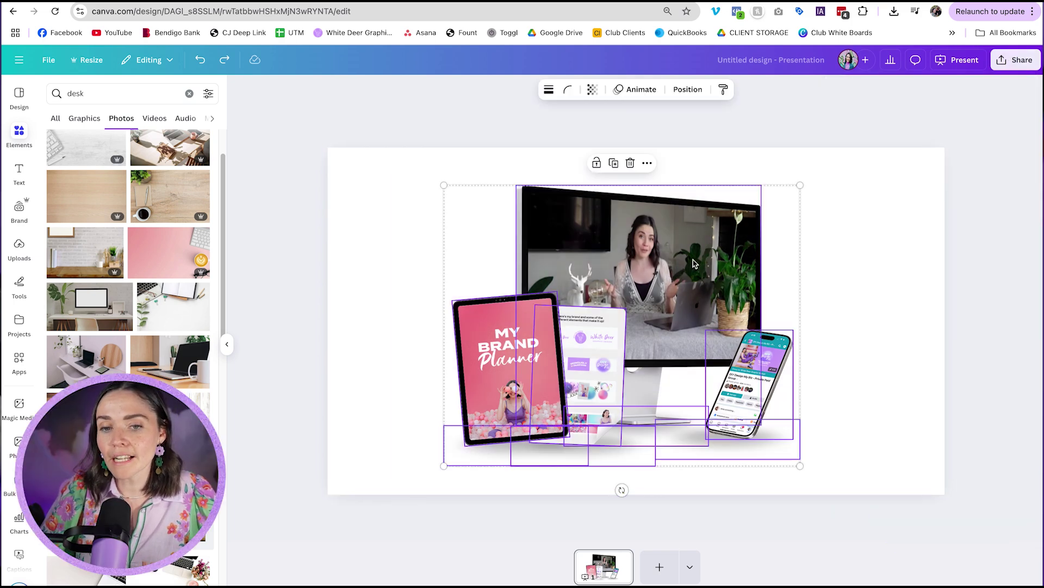
pyautogui.rightClick(715, 241)
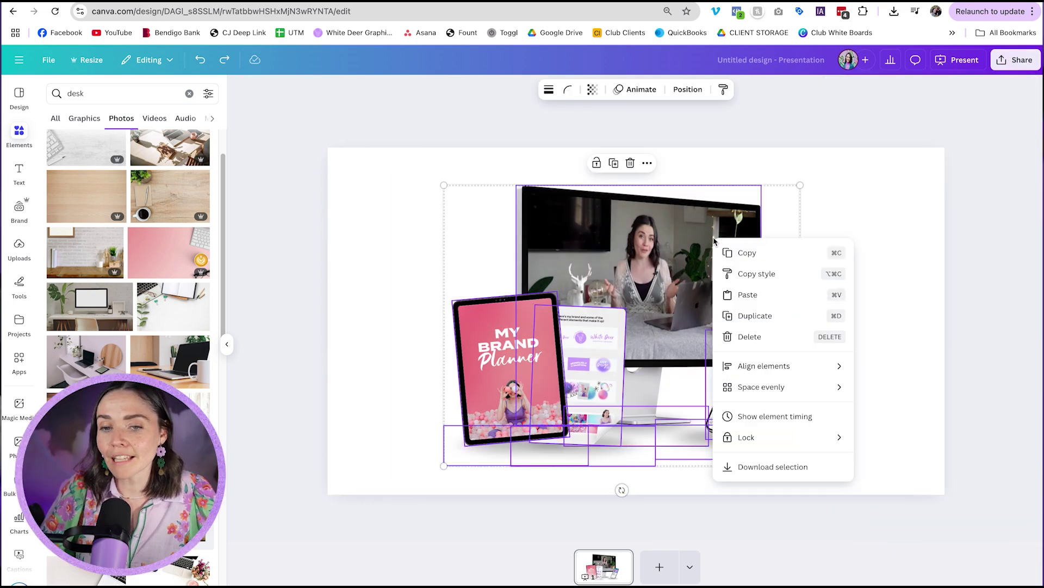
pyautogui.click(770, 471)
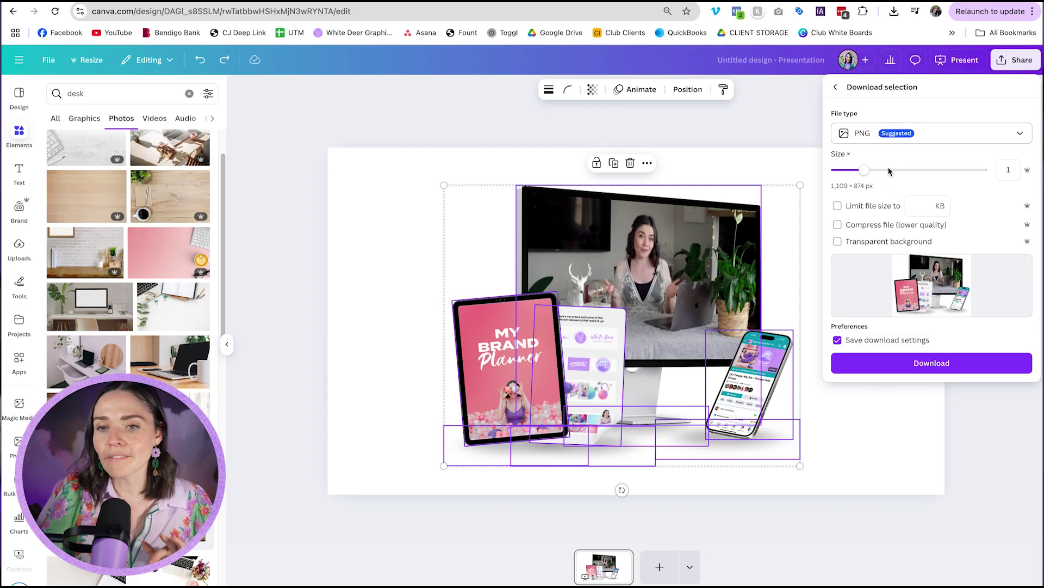
pyautogui.click(846, 243)
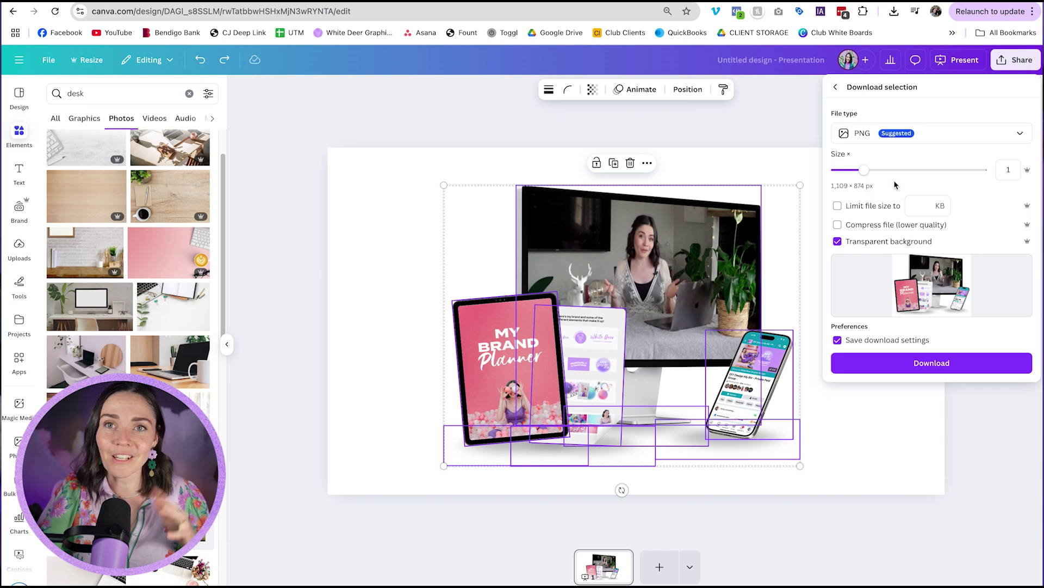
pyautogui.click(720, 145)
pyautogui.click(723, 145)
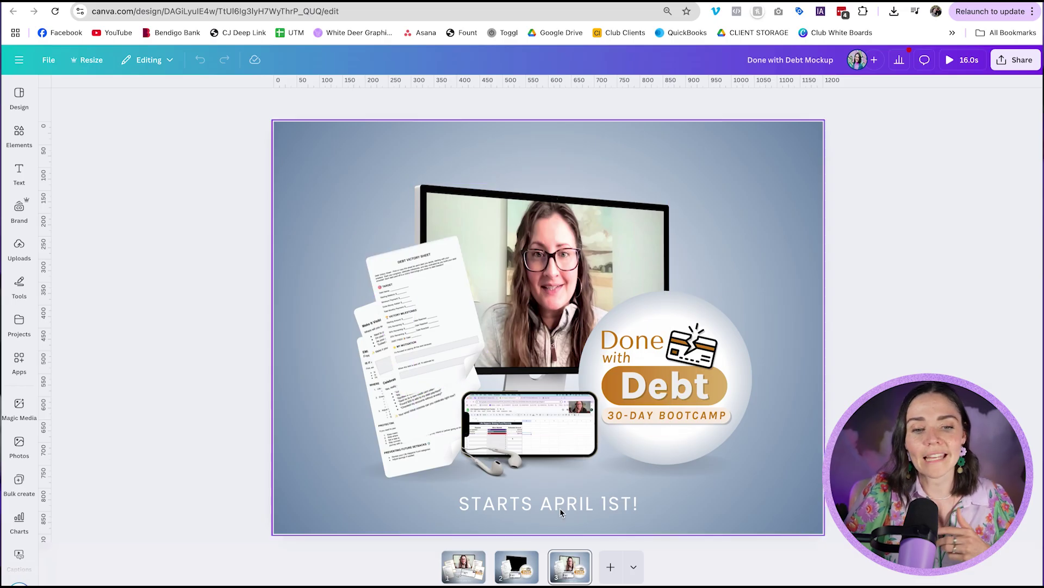
# - Compare the mockup on page 1 of the Done with Debt Mockup design with the version on page 3
pyautogui.click(478, 577)
pyautogui.press('Escape')
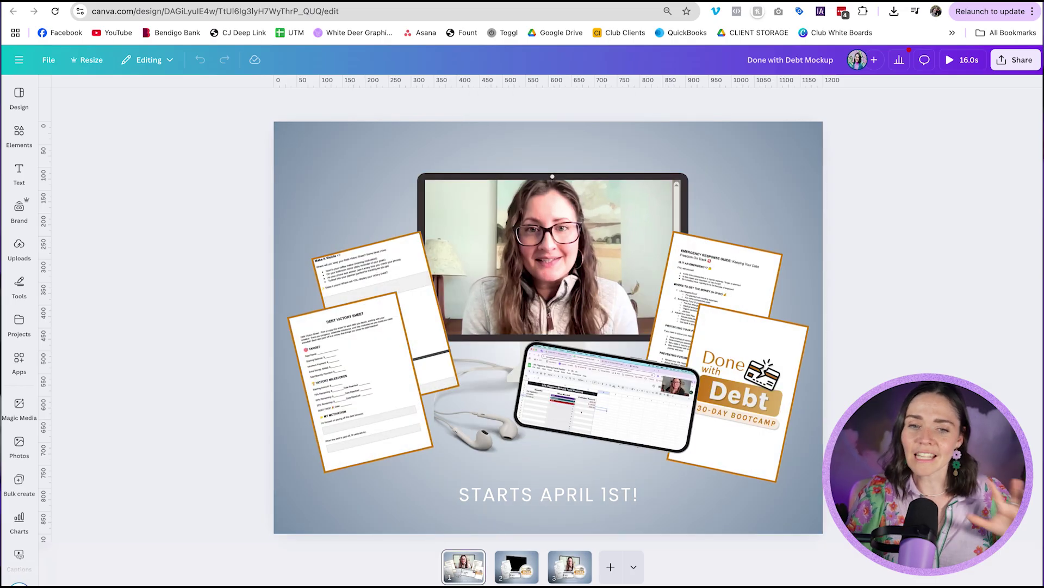
pyautogui.click(571, 577)
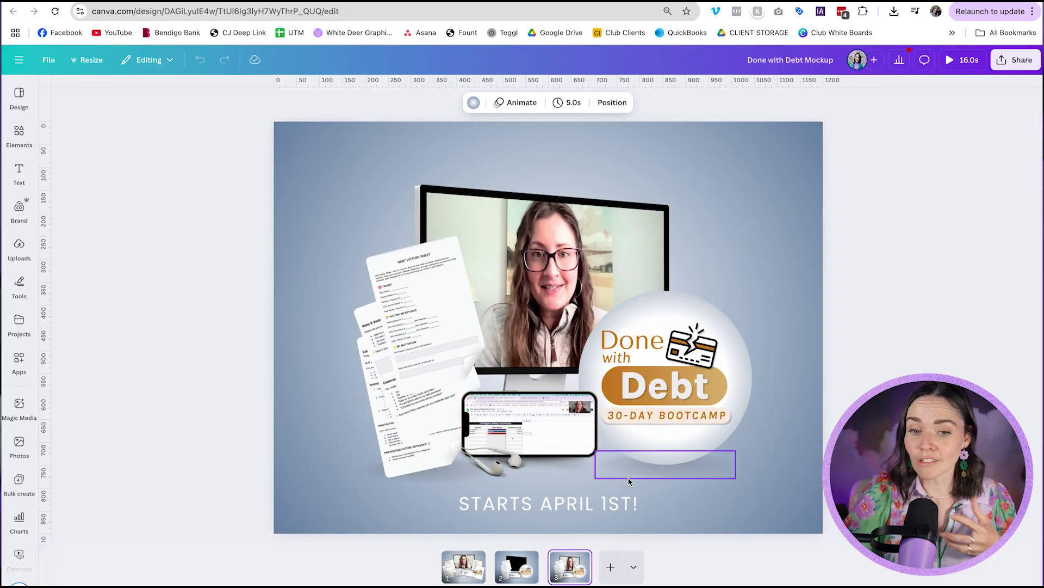